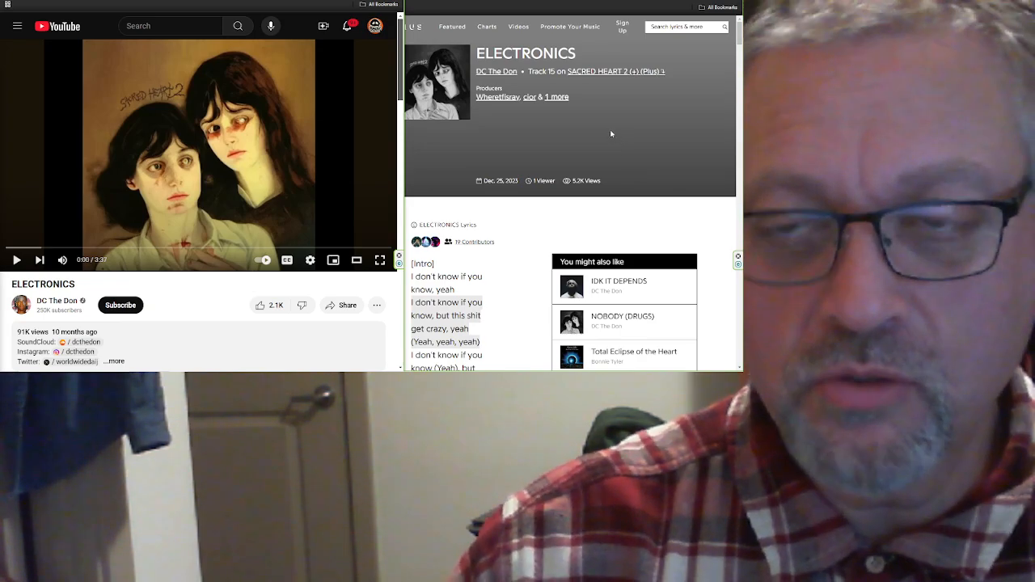
{"action": "scroll", "coordinate": [611, 133], "scroll_direction": "down", "scroll_amount": 5}
{"action": "scroll", "coordinate": [607, 162], "scroll_direction": "down", "scroll_amount": 10}
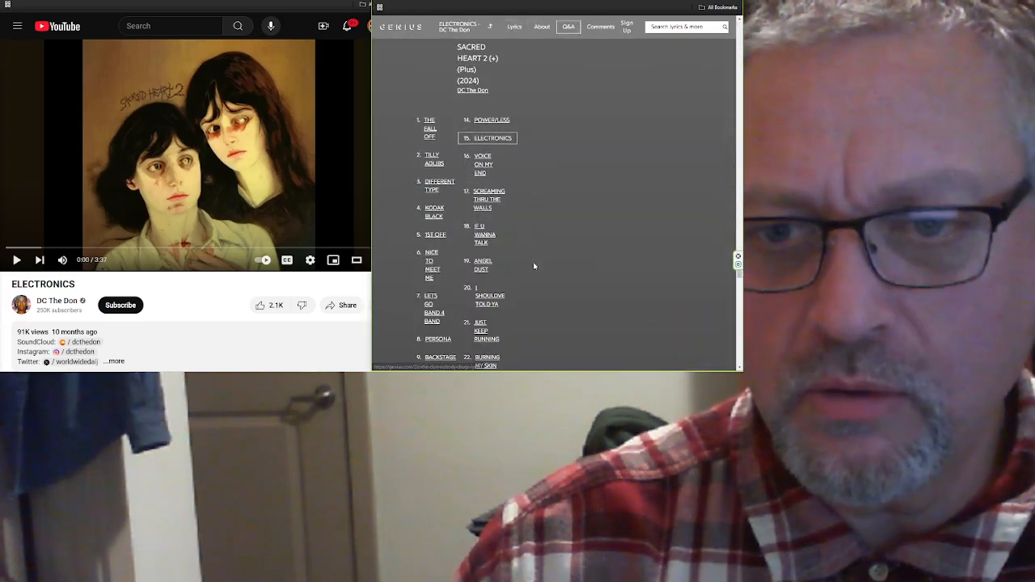
{"action": "scroll", "coordinate": [605, 246], "scroll_direction": "down", "scroll_amount": 5}
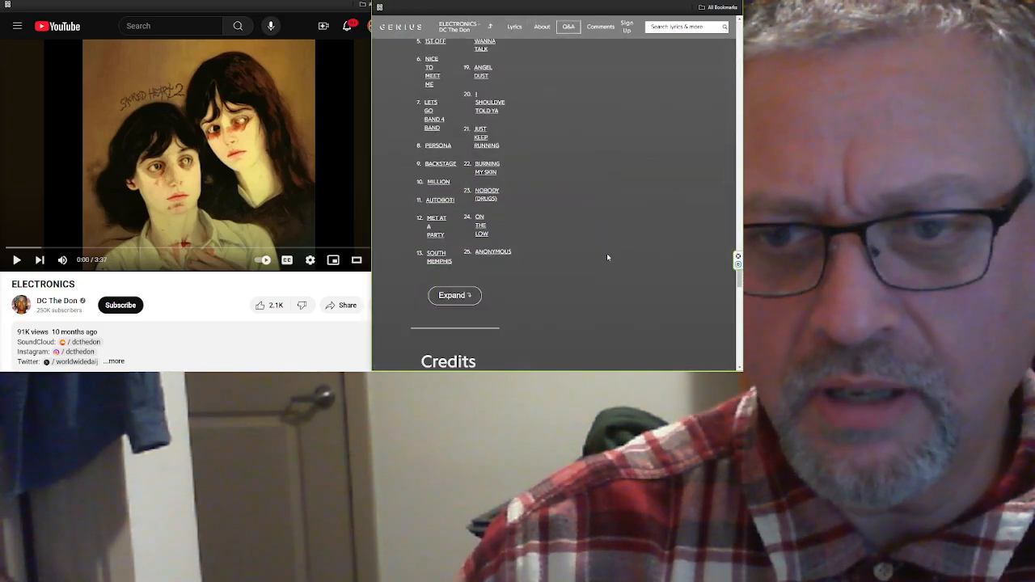
{"action": "scroll", "coordinate": [566, 242], "scroll_direction": "down", "scroll_amount": 5}
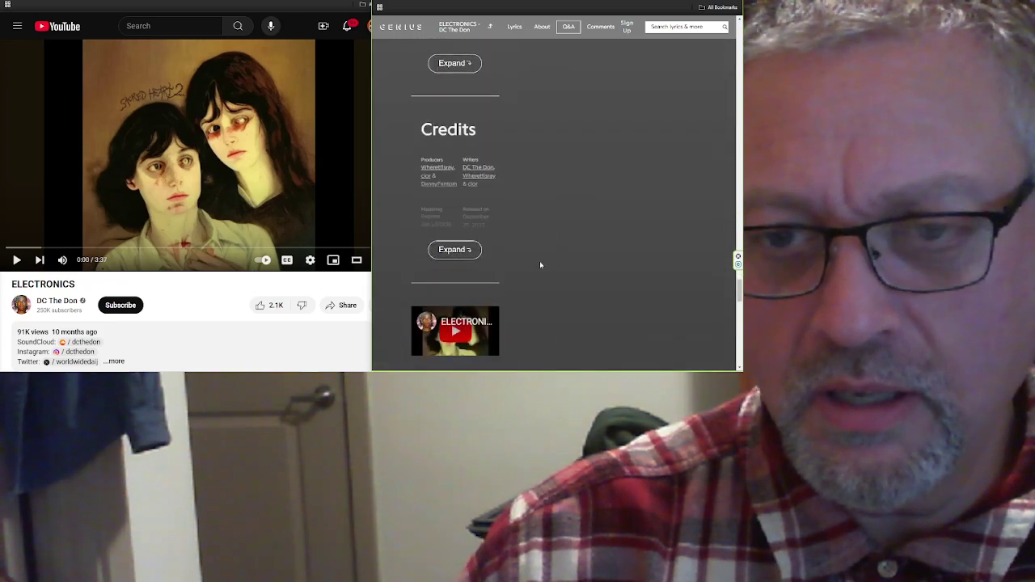
Step: Expand the song credits to show the mastering engineer, release date and tags
{"action": "left_click", "coordinate": [454, 249]}
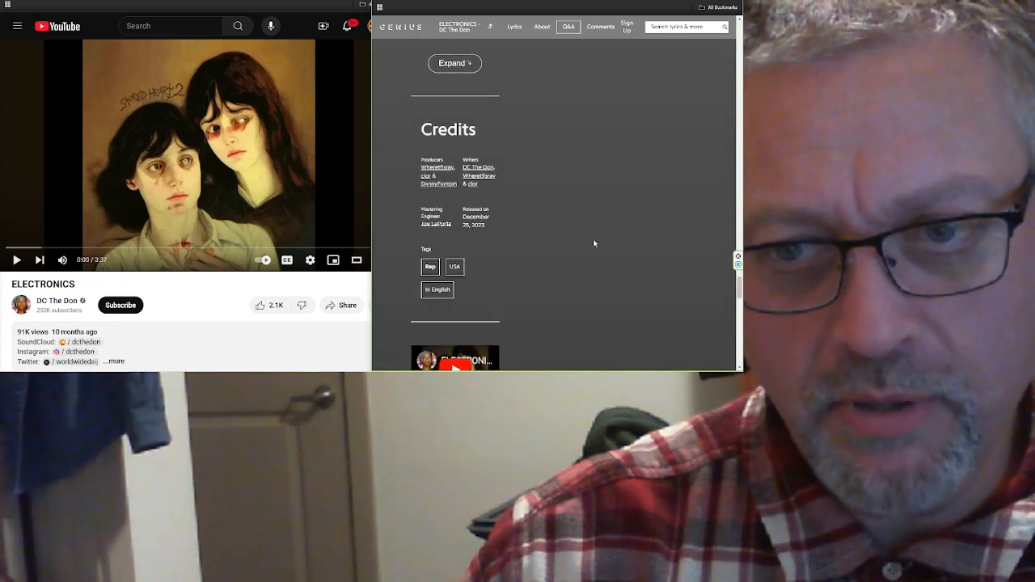
{"action": "scroll", "coordinate": [597, 230], "scroll_direction": "up", "scroll_amount": 3}
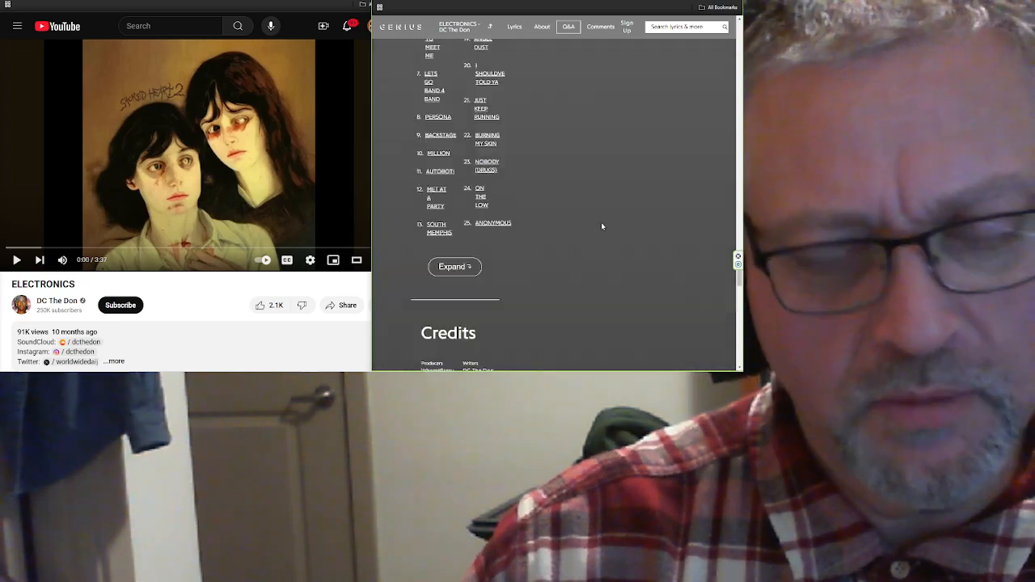
{"action": "scroll", "coordinate": [601, 221], "scroll_direction": "up", "scroll_amount": 3}
{"action": "scroll", "coordinate": [602, 221], "scroll_direction": "up", "scroll_amount": 3}
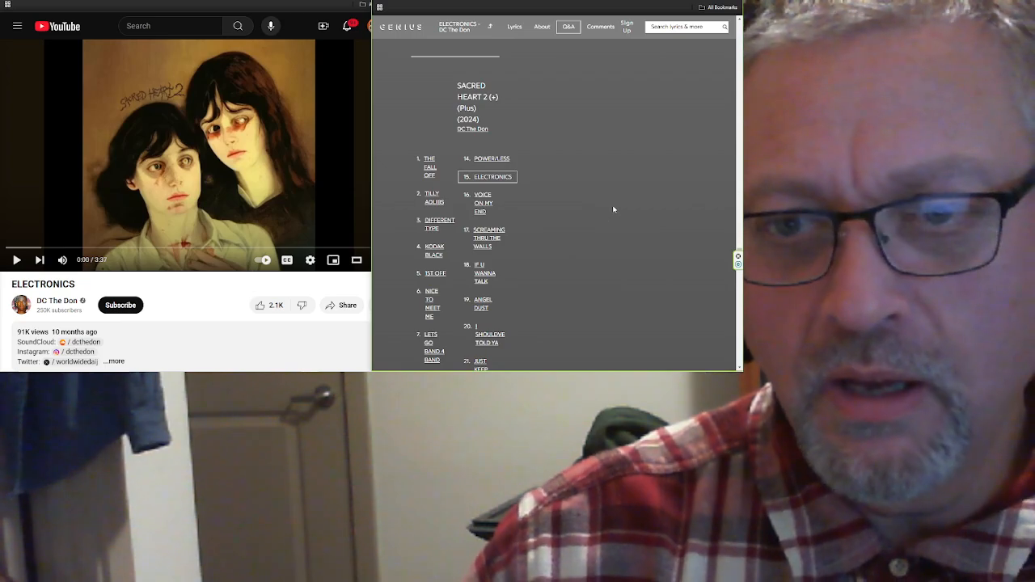
{"action": "scroll", "coordinate": [683, 265], "scroll_direction": "up", "scroll_amount": 1}
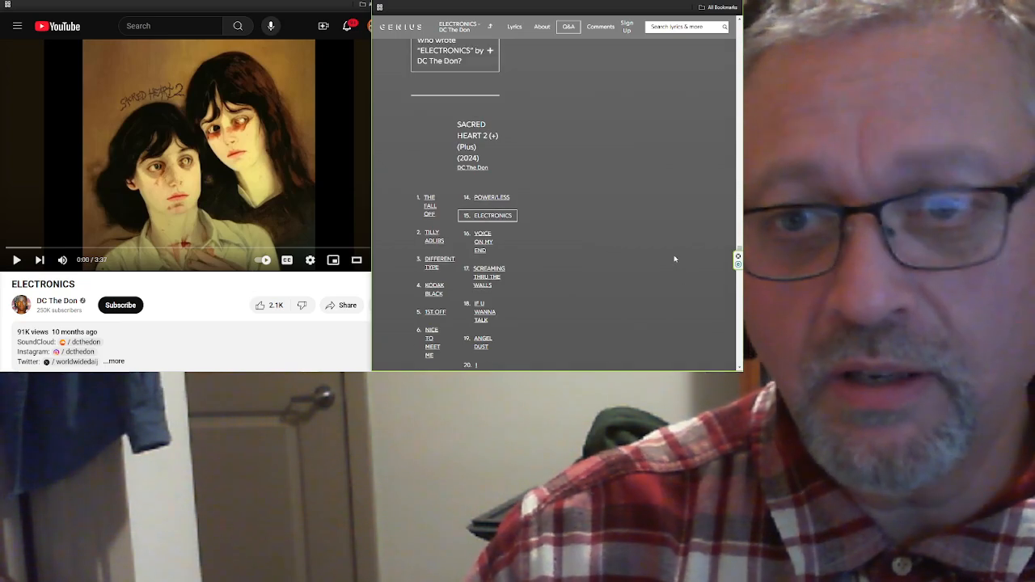
{"action": "scroll", "coordinate": [683, 242], "scroll_direction": "up", "scroll_amount": 15}
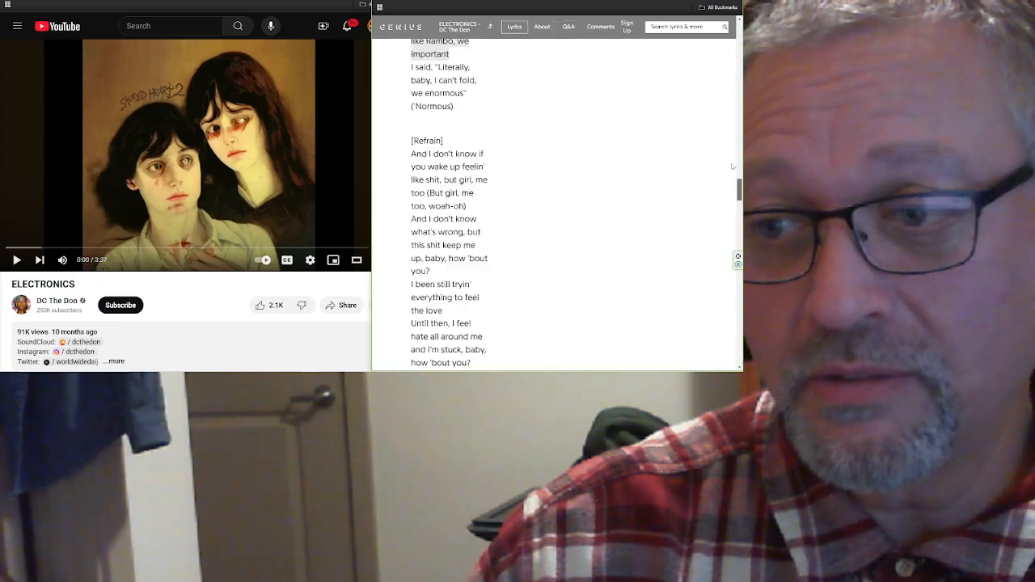
{"action": "scroll", "coordinate": [521, 149], "scroll_direction": "down", "scroll_amount": 5}
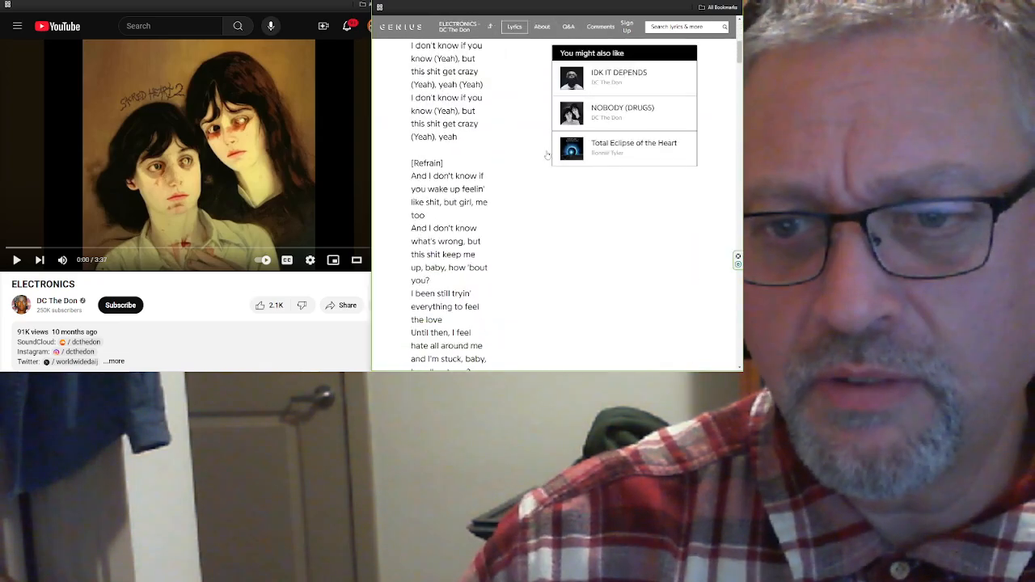
{"action": "scroll", "coordinate": [522, 149], "scroll_direction": "down", "scroll_amount": 5}
{"action": "scroll", "coordinate": [521, 149], "scroll_direction": "down", "scroll_amount": 3}
{"action": "scroll", "coordinate": [522, 149], "scroll_direction": "down", "scroll_amount": 4}
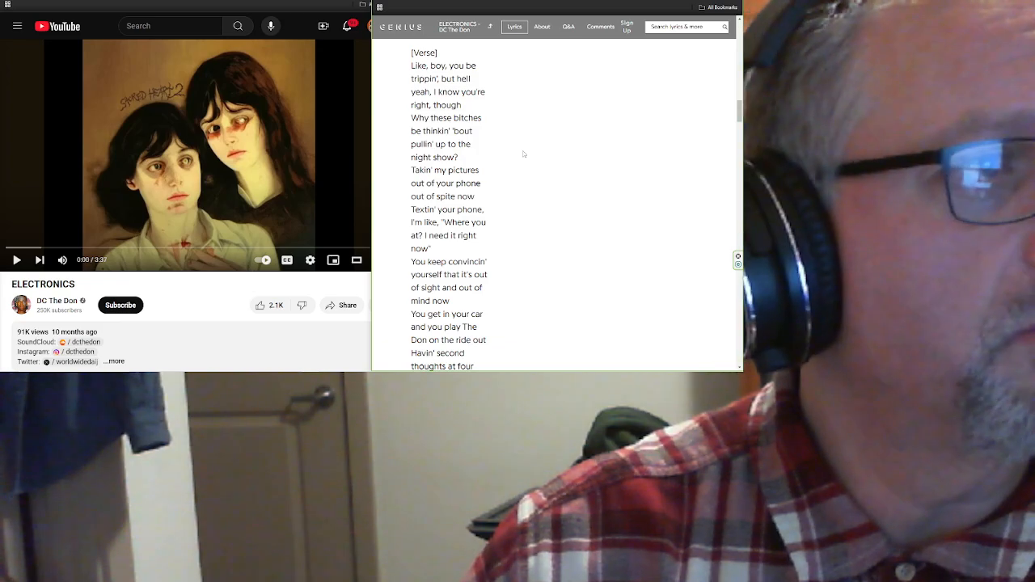
{"action": "scroll", "coordinate": [625, 176], "scroll_direction": "down", "scroll_amount": 5}
{"action": "scroll", "coordinate": [566, 176], "scroll_direction": "down", "scroll_amount": 5}
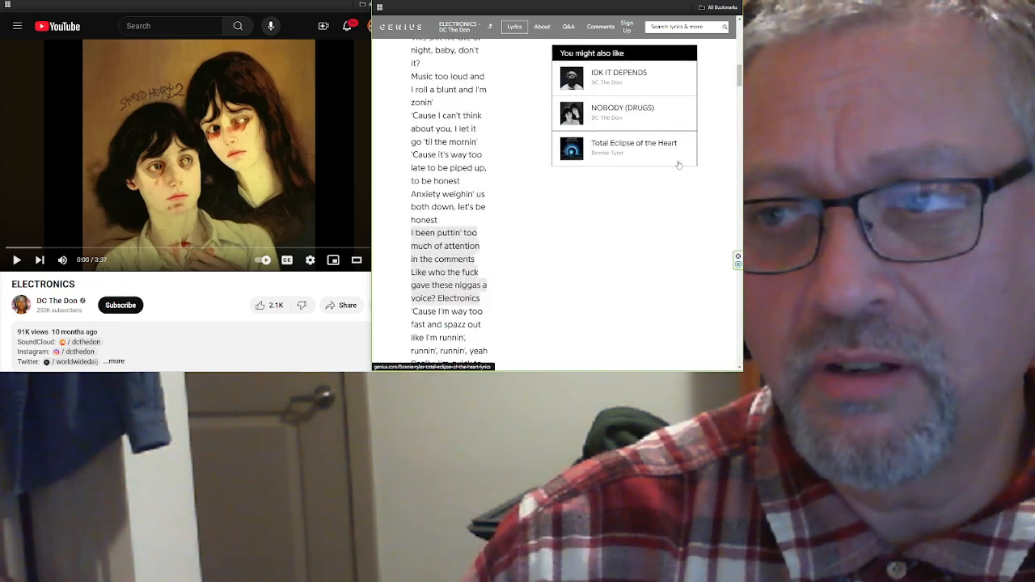
{"action": "scroll", "coordinate": [526, 162], "scroll_direction": "down", "scroll_amount": 5}
{"action": "scroll", "coordinate": [458, 151], "scroll_direction": "up", "scroll_amount": 10}
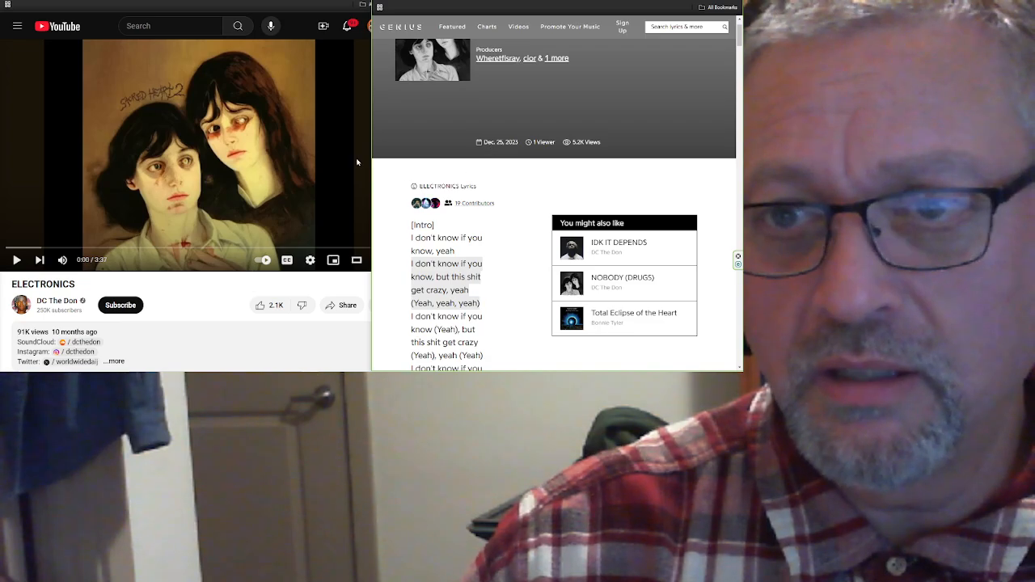
{"action": "scroll", "coordinate": [402, 133], "scroll_direction": "up", "scroll_amount": 3}
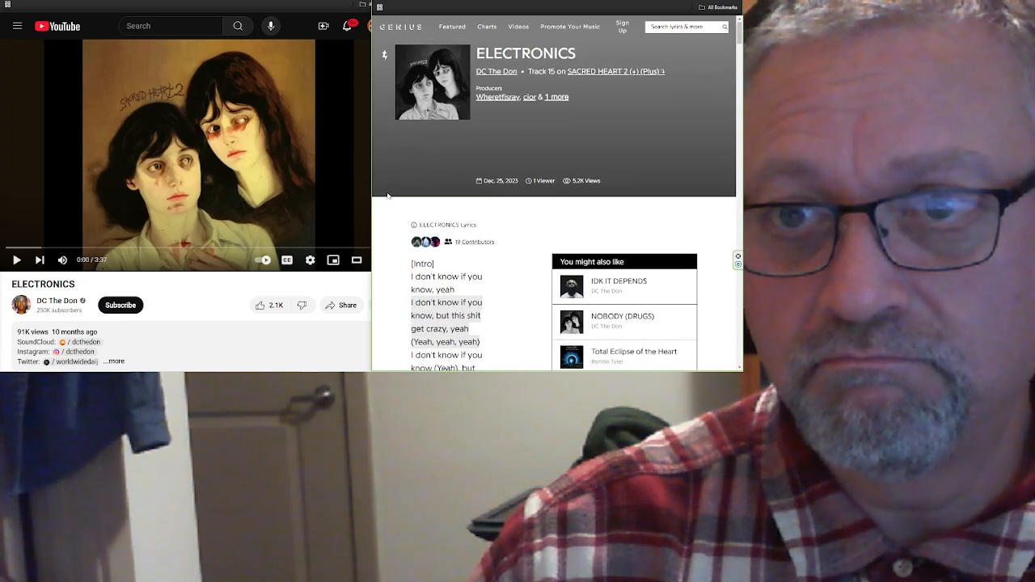
{"action": "scroll", "coordinate": [396, 185], "scroll_direction": "down", "scroll_amount": 1}
{"action": "scroll", "coordinate": [485, 162], "scroll_direction": "up", "scroll_amount": 1}
{"action": "scroll", "coordinate": [565, 114], "scroll_direction": "down", "scroll_amount": 1}
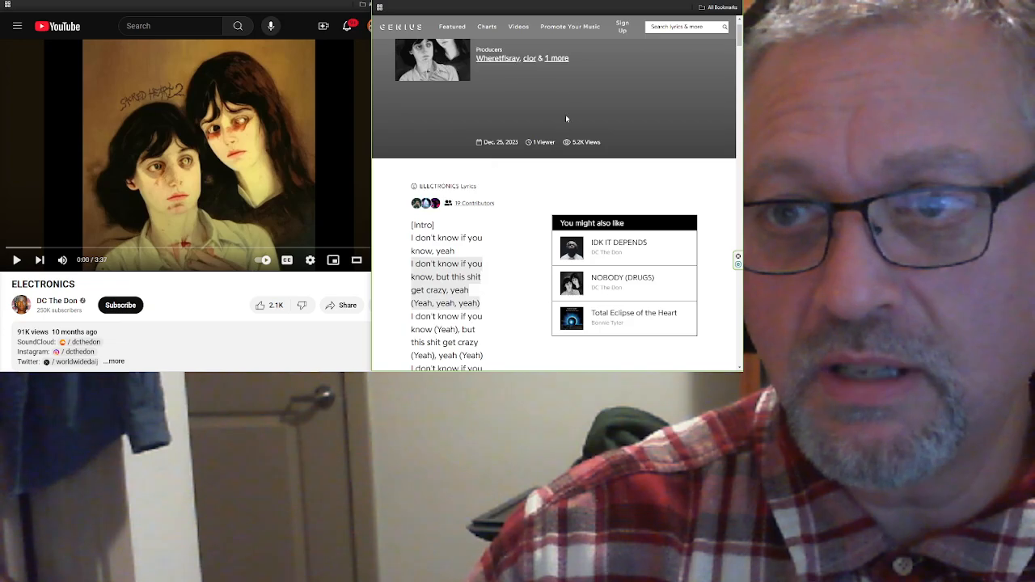
Step: Reveal the full producer list: Wheretfisray, clor and DxnnyFxntom
{"action": "left_click", "coordinate": [556, 57]}
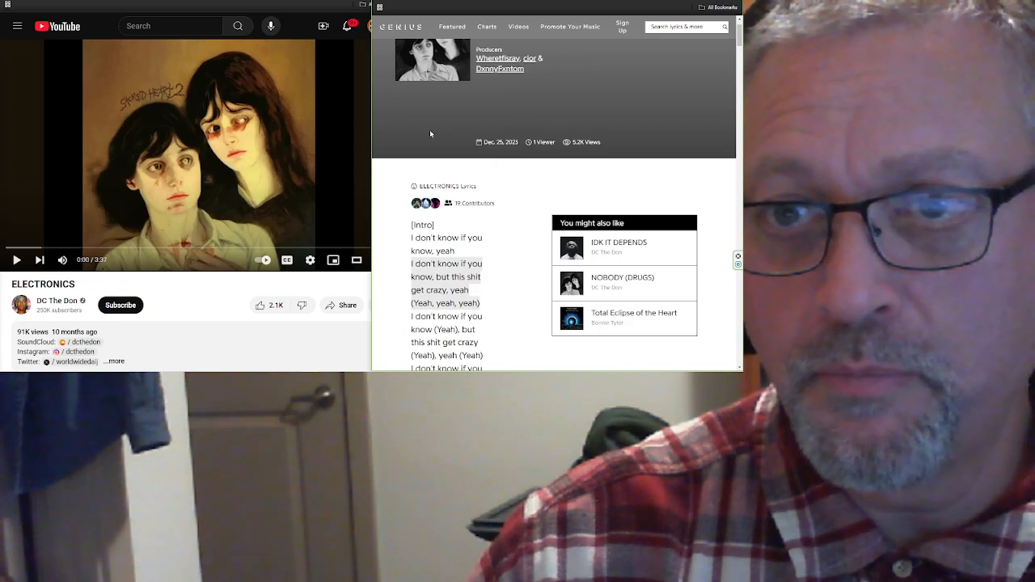
{"action": "scroll", "coordinate": [426, 127], "scroll_direction": "up", "scroll_amount": 1}
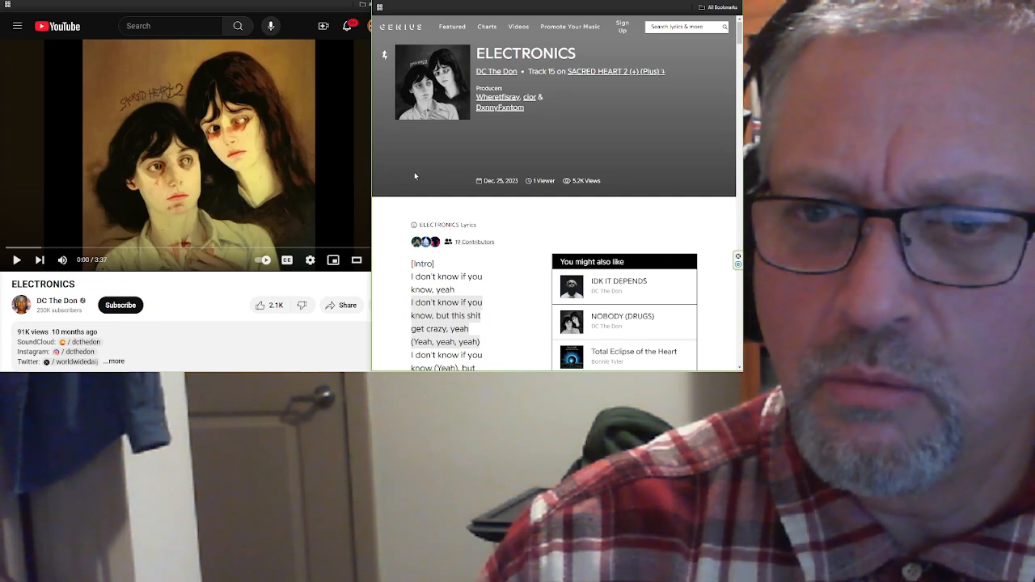
{"action": "scroll", "coordinate": [414, 175], "scroll_direction": "down", "scroll_amount": 2}
{"action": "scroll", "coordinate": [414, 175], "scroll_direction": "down", "scroll_amount": 2}
{"action": "scroll", "coordinate": [436, 177], "scroll_direction": "up", "scroll_amount": 4}
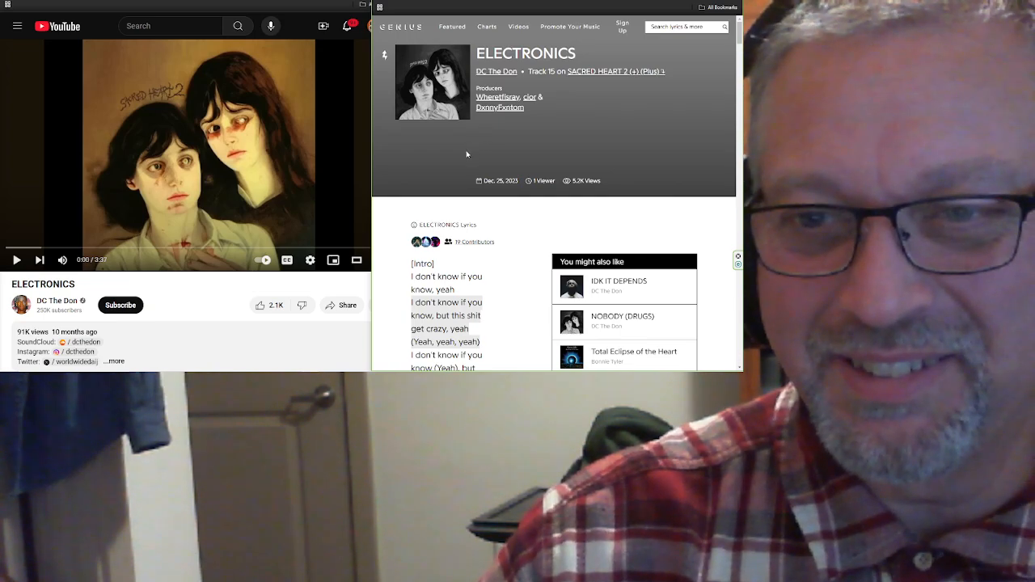
{"action": "scroll", "coordinate": [465, 153], "scroll_direction": "down", "scroll_amount": 1}
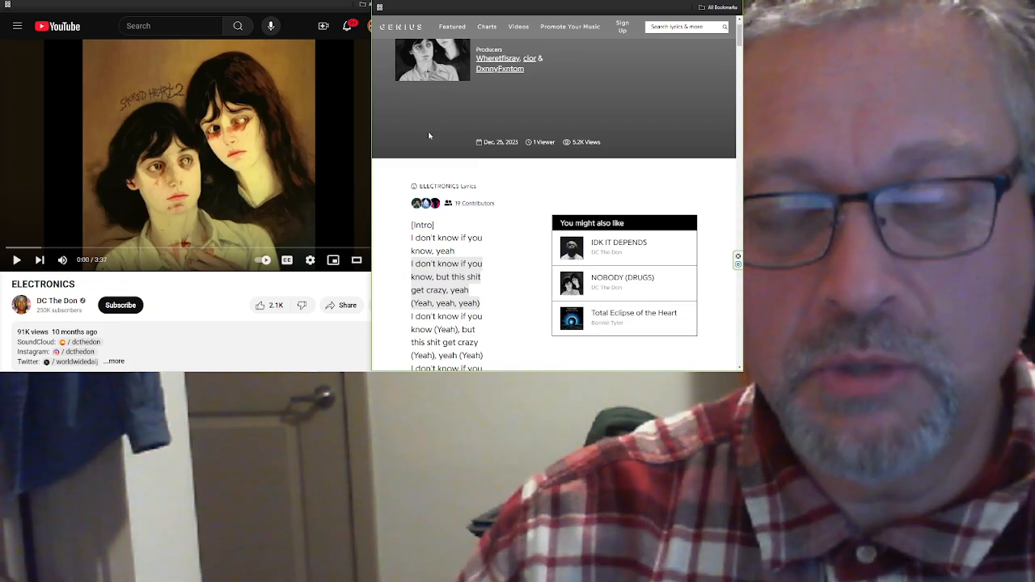
{"action": "scroll", "coordinate": [429, 135], "scroll_direction": "up", "scroll_amount": 1}
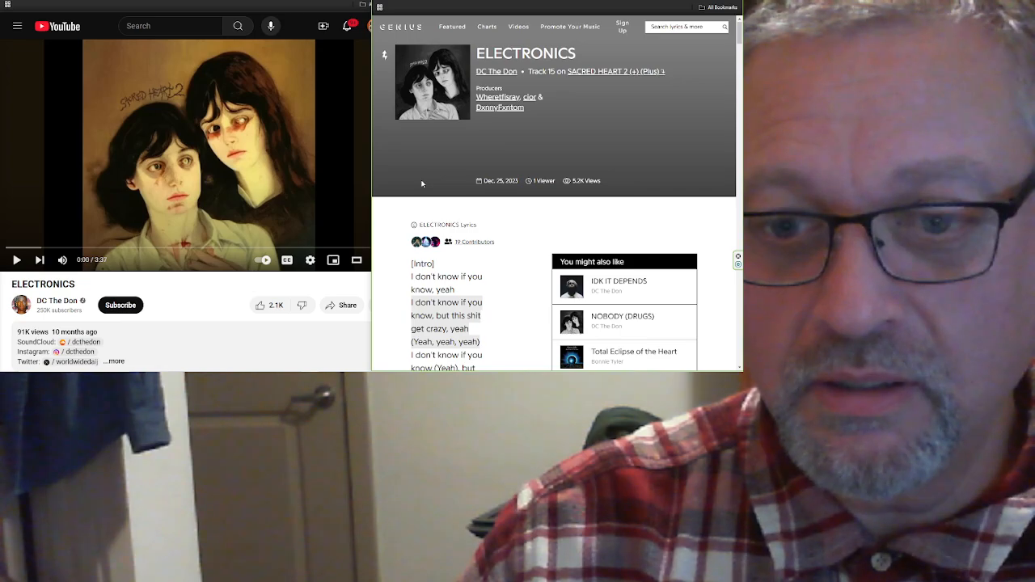
{"action": "scroll", "coordinate": [421, 182], "scroll_direction": "down", "scroll_amount": 2}
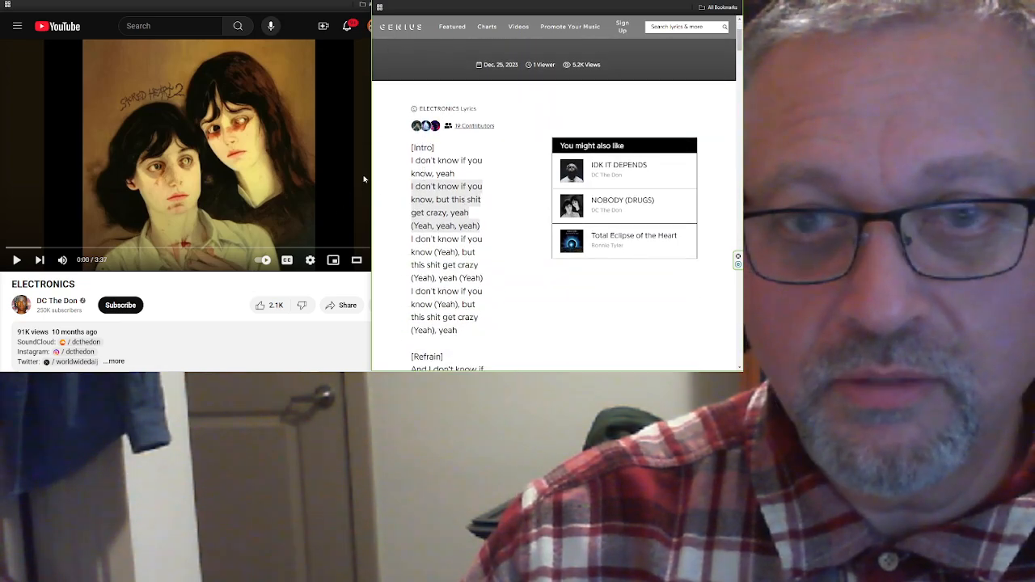
{"action": "scroll", "coordinate": [429, 183], "scroll_direction": "up", "scroll_amount": 2}
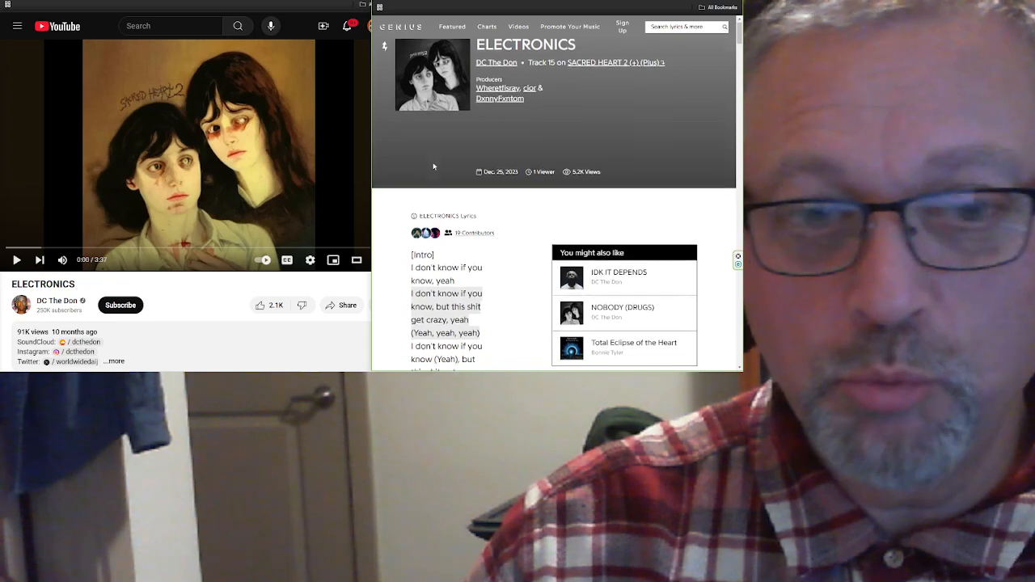
{"action": "scroll", "coordinate": [432, 166], "scroll_direction": "down", "scroll_amount": 3}
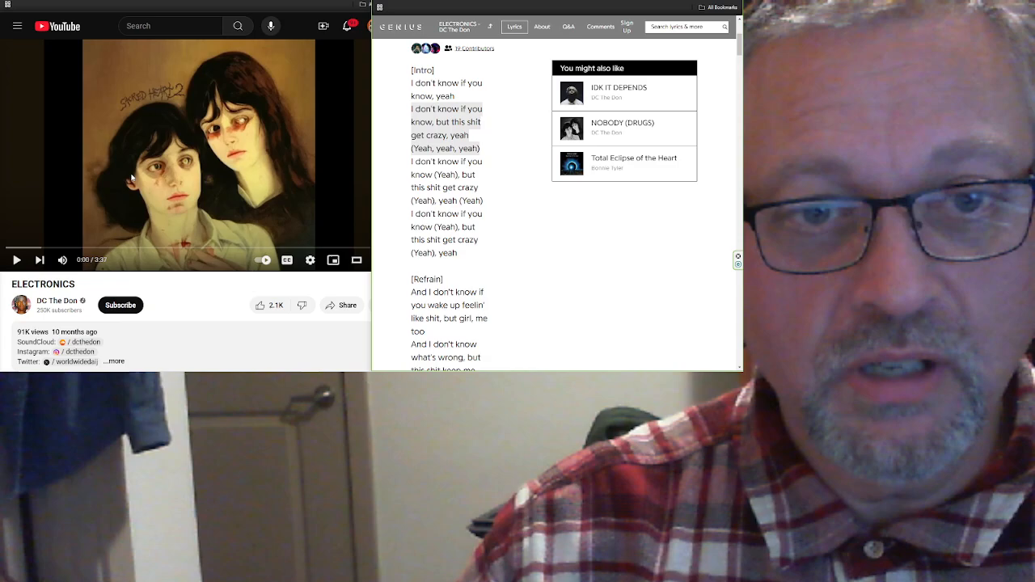
Step: Start playback of the ELECTRONICS video beside the Genius lyrics
{"action": "left_click", "coordinate": [132, 176]}
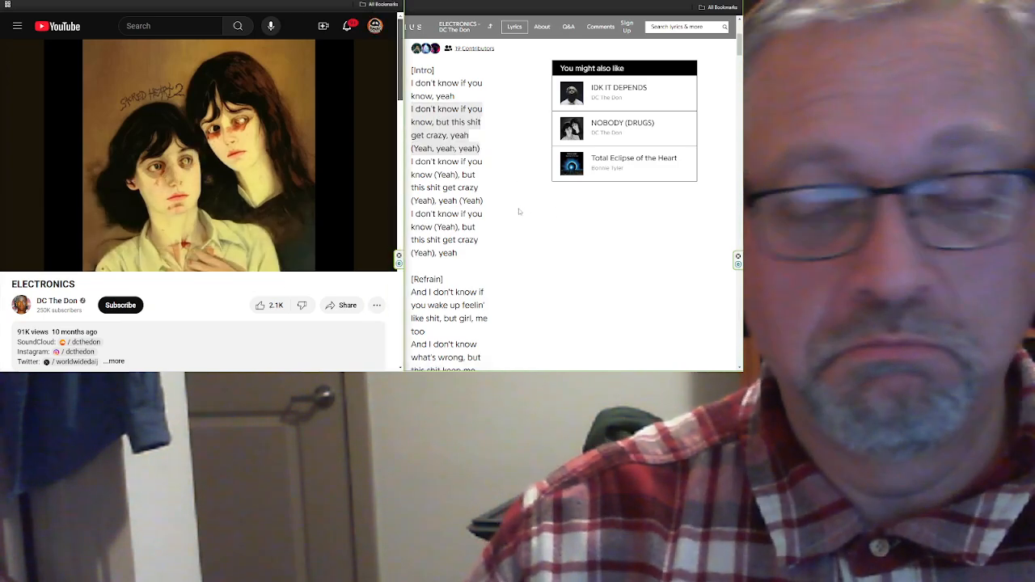
{"action": "scroll", "coordinate": [517, 208], "scroll_direction": "down", "scroll_amount": 1}
{"action": "scroll", "coordinate": [517, 208], "scroll_direction": "down", "scroll_amount": 1}
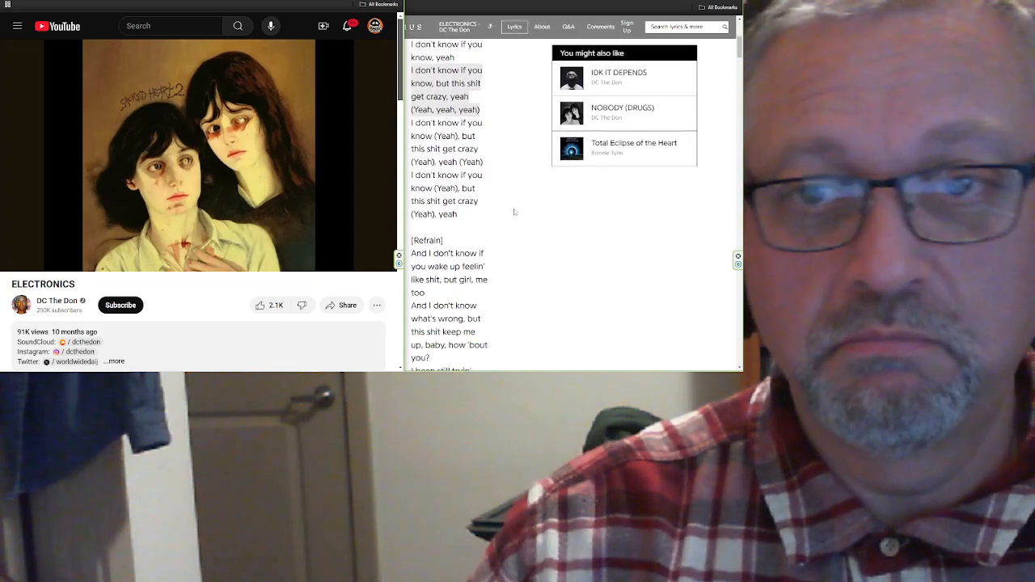
{"action": "scroll", "coordinate": [514, 211], "scroll_direction": "up", "scroll_amount": 1}
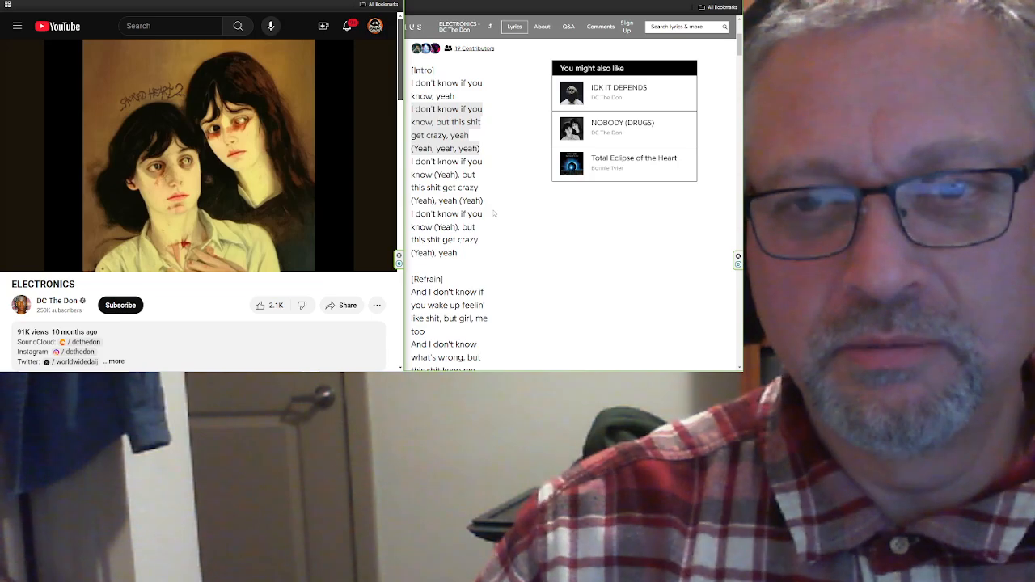
{"action": "scroll", "coordinate": [494, 214], "scroll_direction": "up", "scroll_amount": 2}
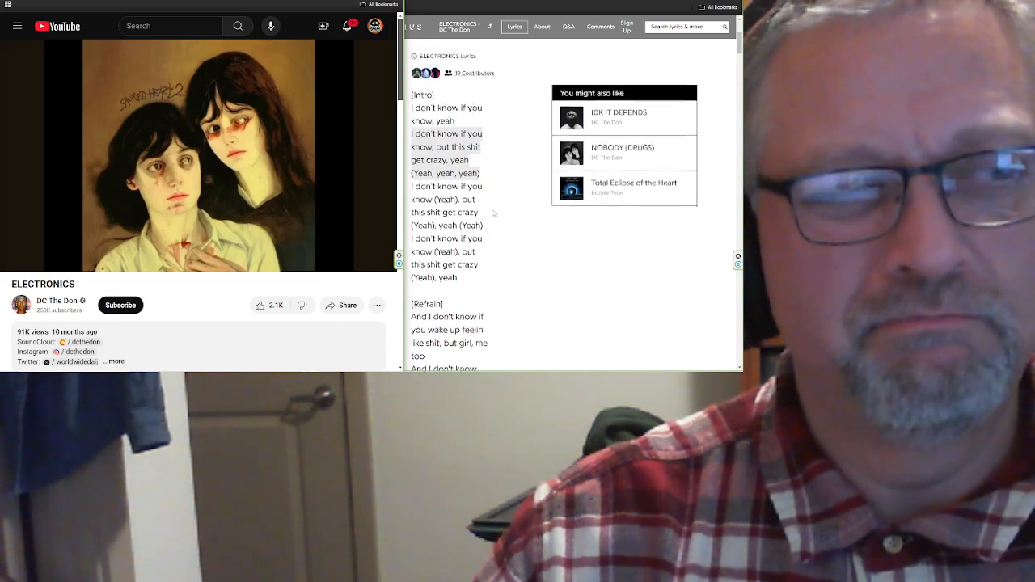
{"action": "scroll", "coordinate": [494, 214], "scroll_direction": "down", "scroll_amount": 2}
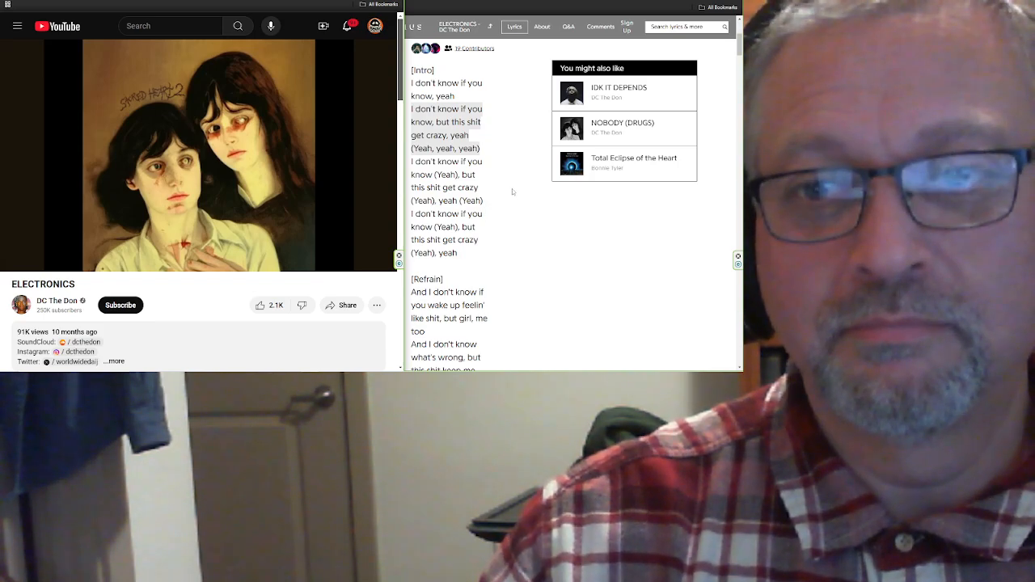
{"action": "scroll", "coordinate": [512, 192], "scroll_direction": "down", "scroll_amount": 2}
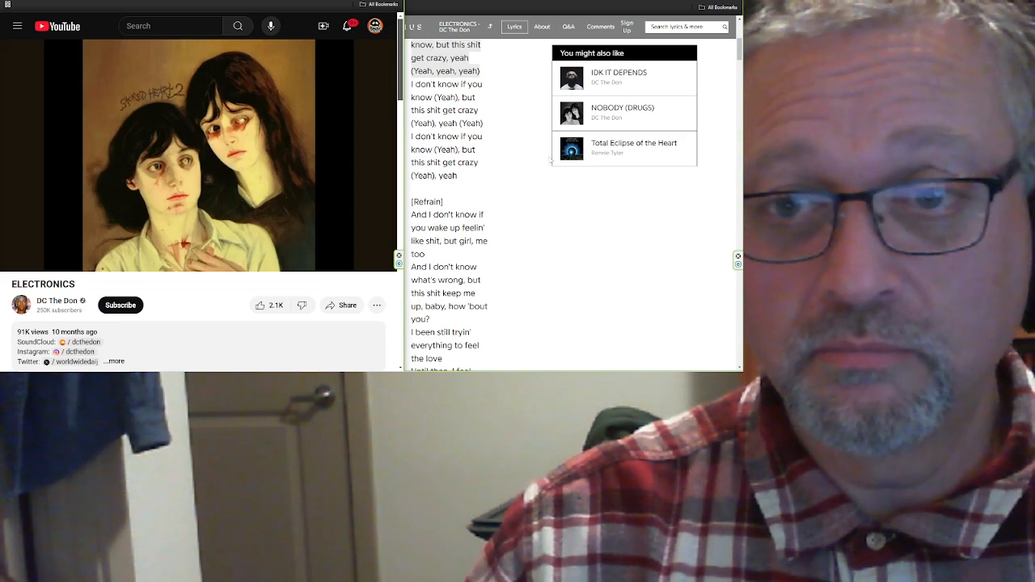
{"action": "scroll", "coordinate": [550, 160], "scroll_direction": "down", "scroll_amount": 3}
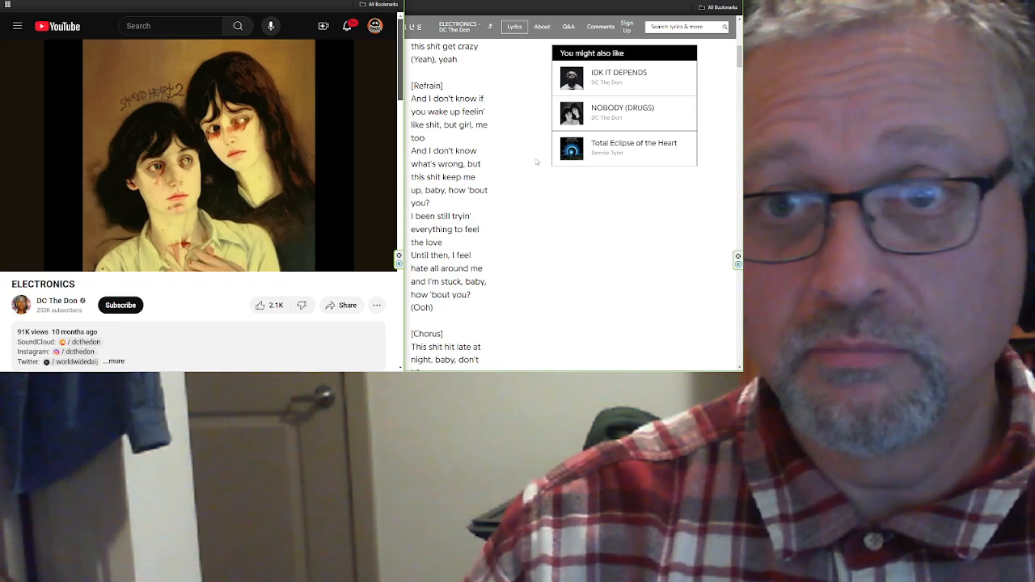
{"action": "scroll", "coordinate": [536, 161], "scroll_direction": "down", "scroll_amount": 1}
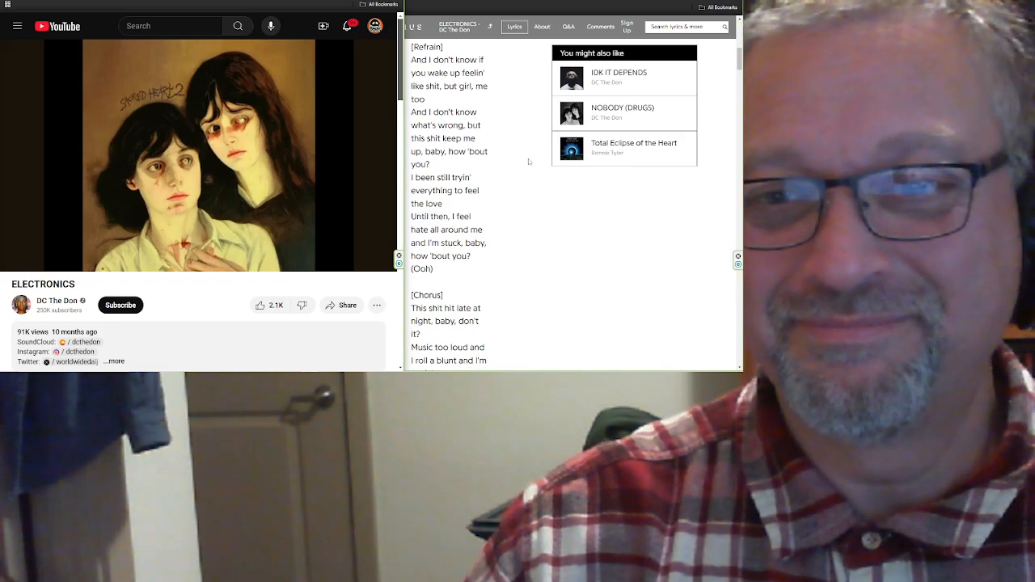
{"action": "scroll", "coordinate": [527, 158], "scroll_direction": "down", "scroll_amount": 1}
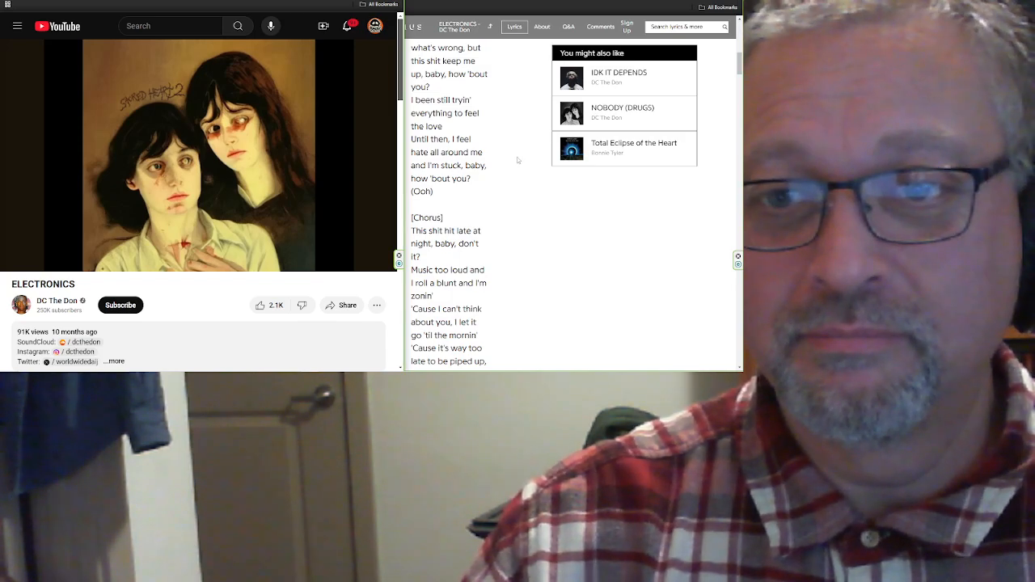
{"action": "scroll", "coordinate": [516, 157], "scroll_direction": "down", "scroll_amount": 3}
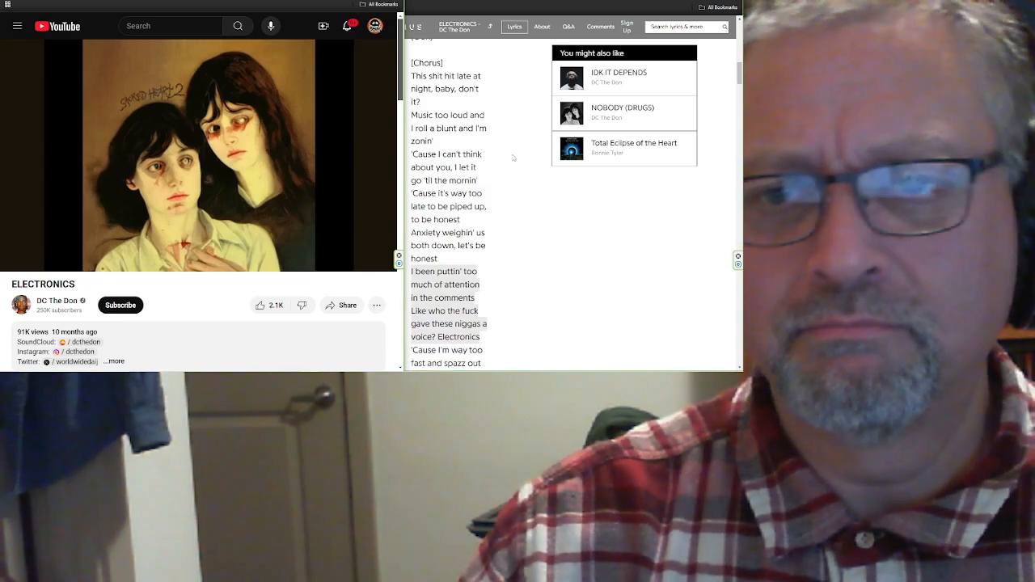
{"action": "scroll", "coordinate": [513, 157], "scroll_direction": "down", "scroll_amount": 2}
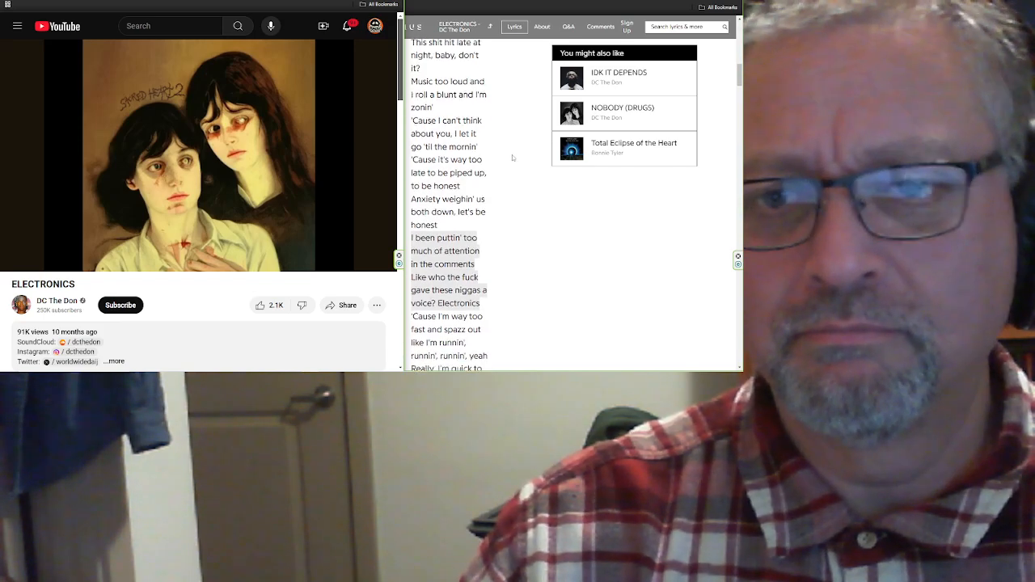
{"action": "scroll", "coordinate": [510, 157], "scroll_direction": "down", "scroll_amount": 1}
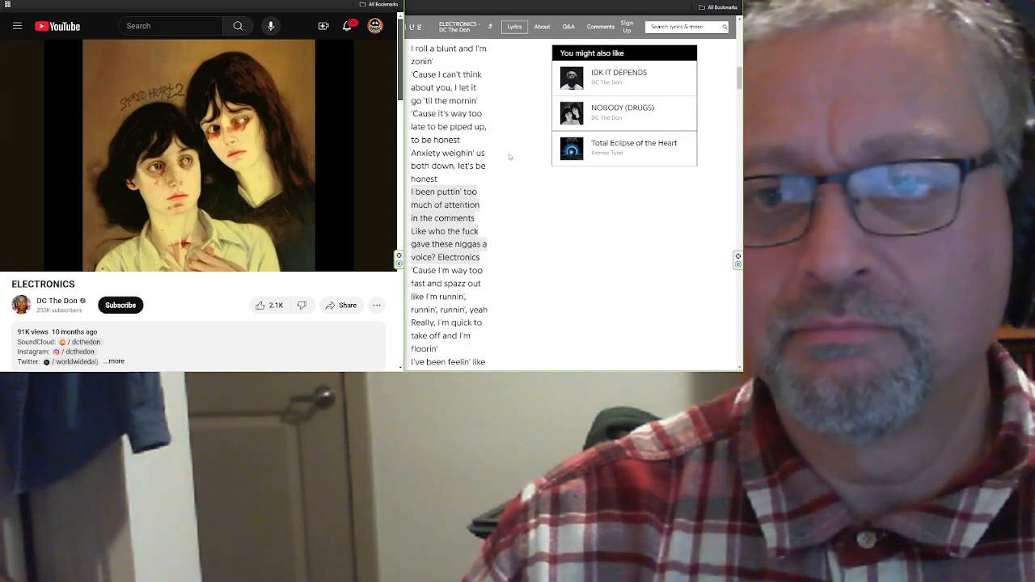
{"action": "scroll", "coordinate": [510, 157], "scroll_direction": "down", "scroll_amount": 2}
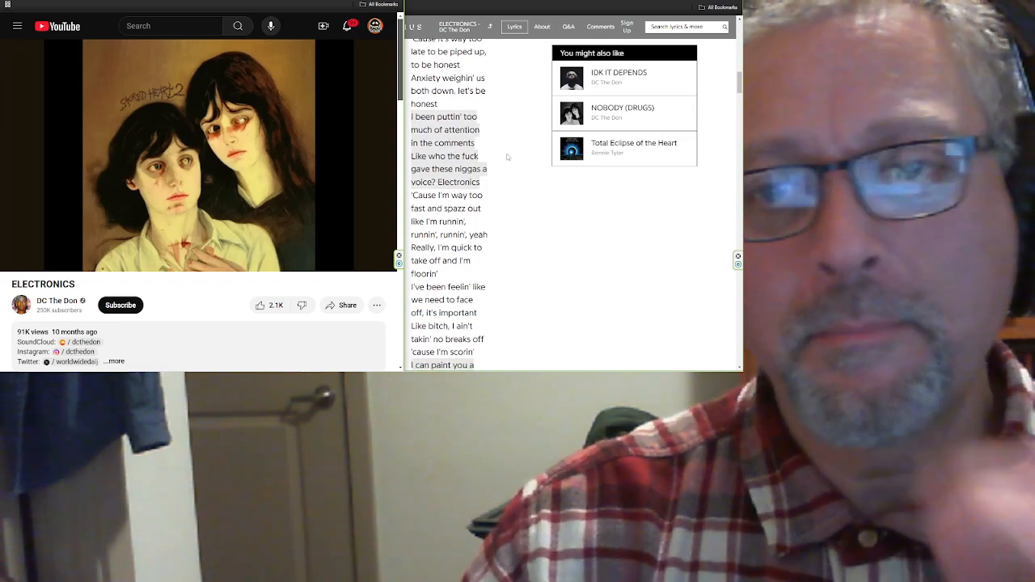
{"action": "scroll", "coordinate": [507, 157], "scroll_direction": "down", "scroll_amount": 2}
{"action": "scroll", "coordinate": [508, 157], "scroll_direction": "down", "scroll_amount": 1}
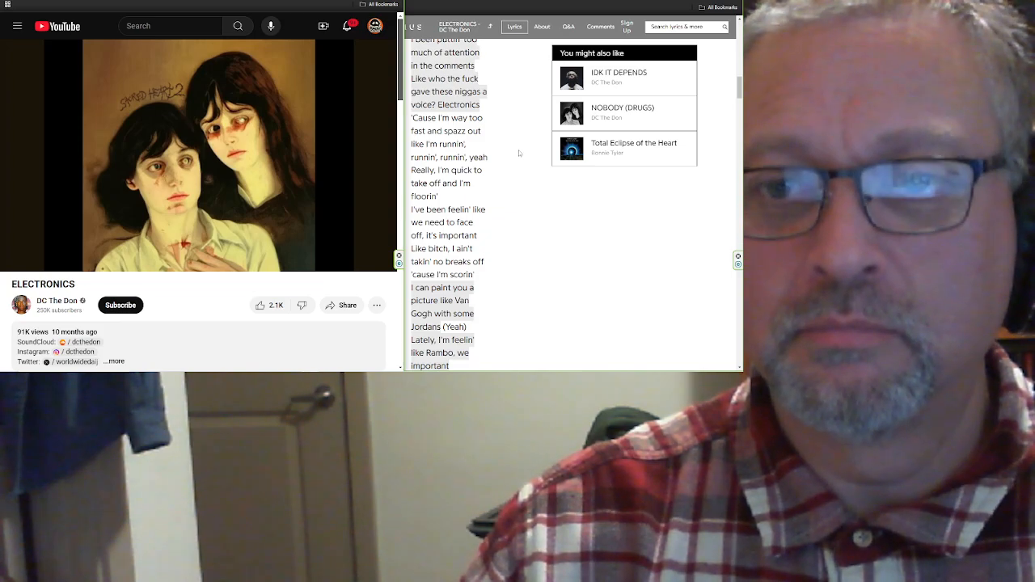
Step: Pause ELECTRONICS at 1:42 of 3:37 with the lyrics still open
{"action": "left_click", "coordinate": [304, 166]}
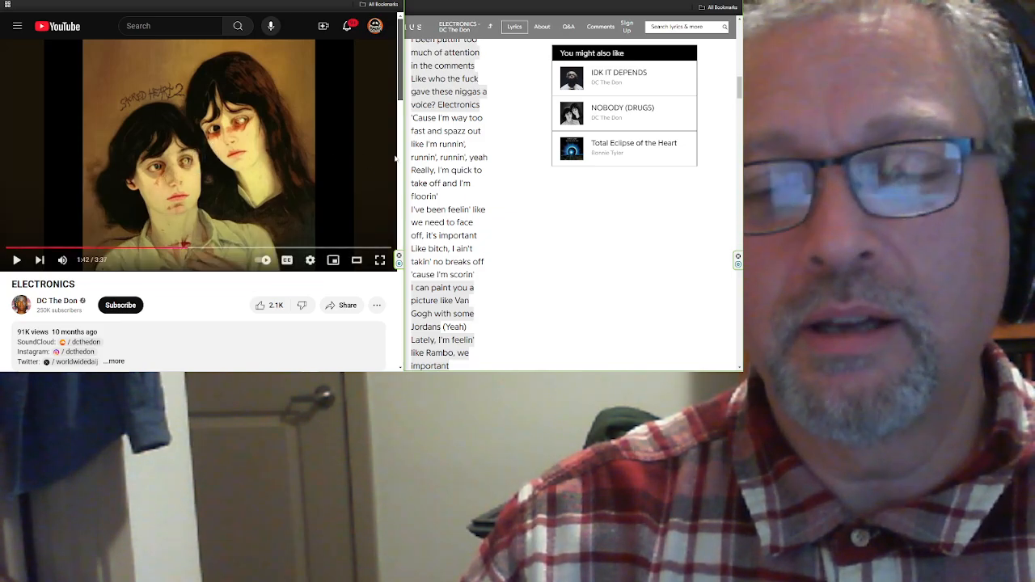
{"action": "scroll", "coordinate": [529, 121], "scroll_direction": "up", "scroll_amount": 1}
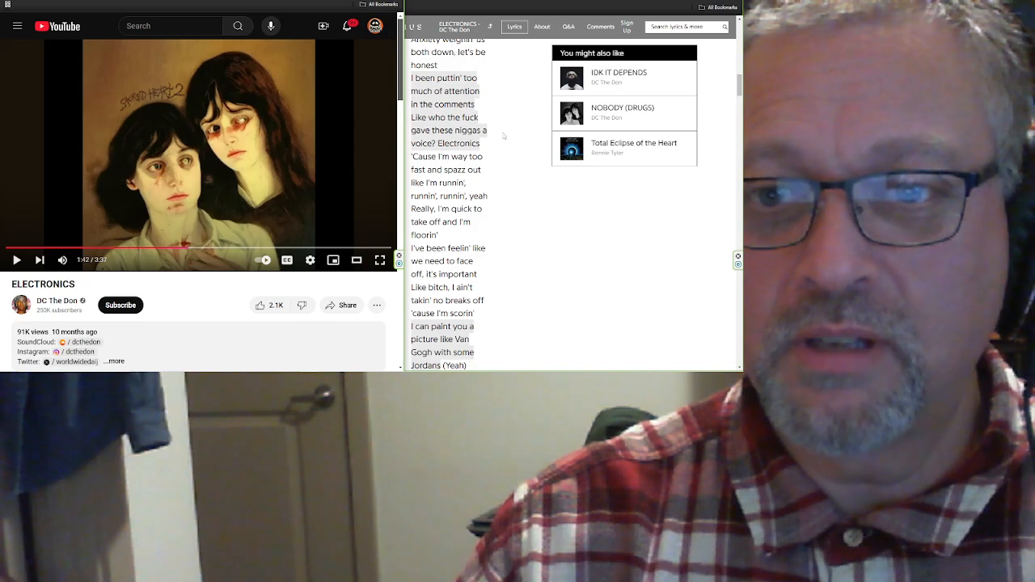
{"action": "scroll", "coordinate": [485, 162], "scroll_direction": "up", "scroll_amount": 1}
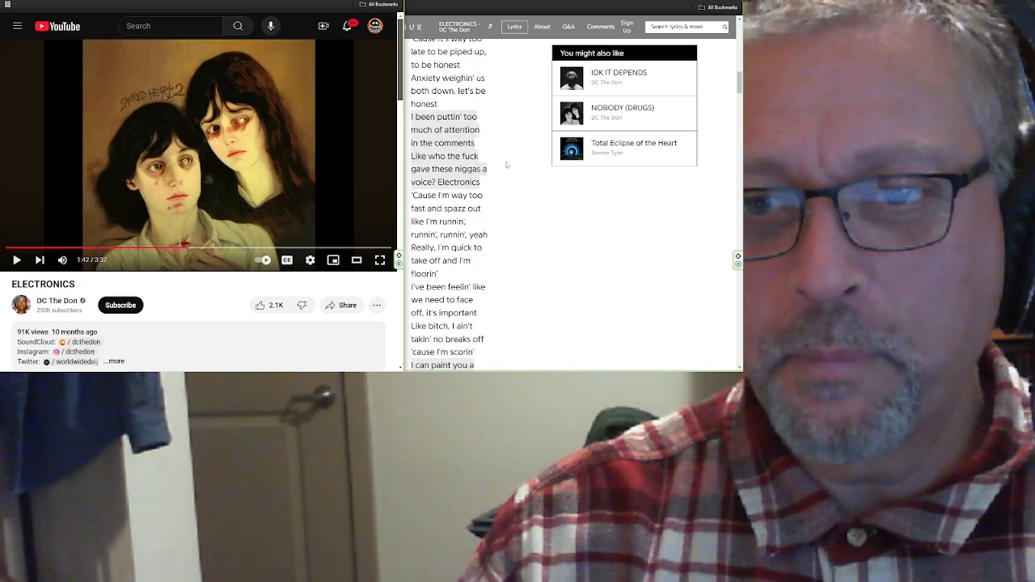
{"action": "scroll", "coordinate": [506, 165], "scroll_direction": "up", "scroll_amount": 3}
{"action": "scroll", "coordinate": [506, 165], "scroll_direction": "down", "scroll_amount": 3}
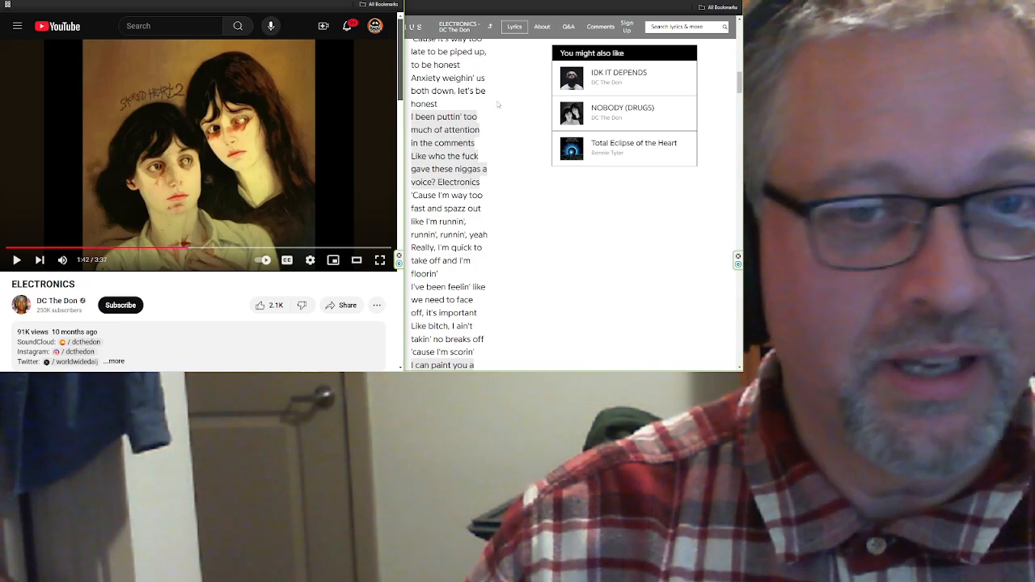
{"action": "scroll", "coordinate": [498, 104], "scroll_direction": "up", "scroll_amount": 3}
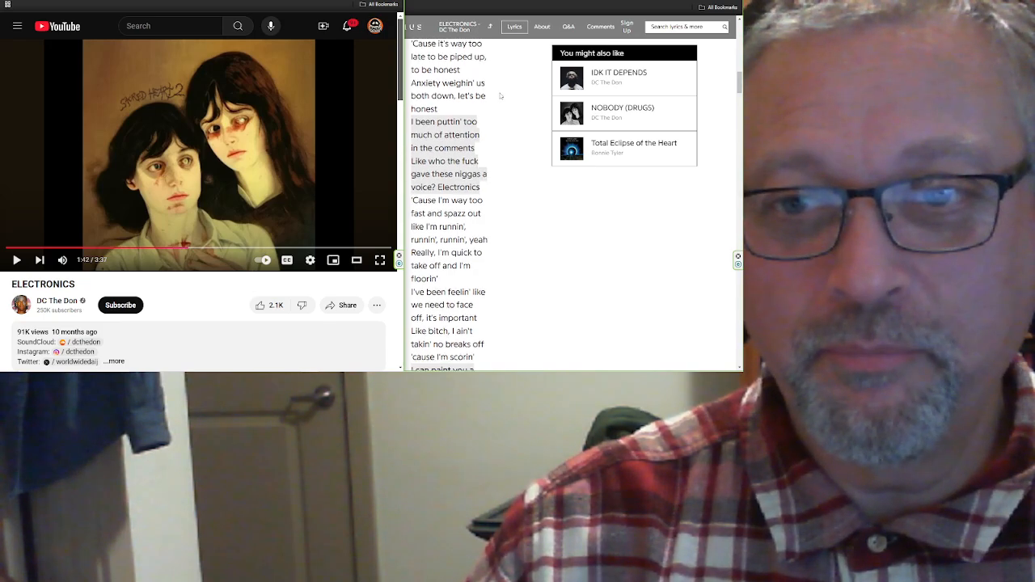
{"action": "scroll", "coordinate": [499, 104], "scroll_direction": "up", "scroll_amount": 2}
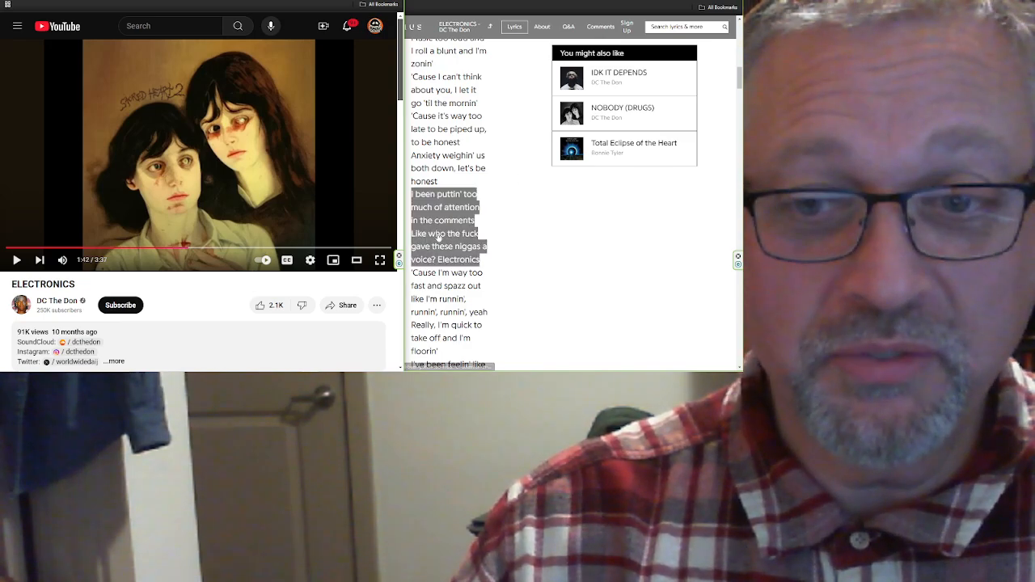
{"action": "scroll", "coordinate": [496, 209], "scroll_direction": "down", "scroll_amount": 3}
{"action": "scroll", "coordinate": [510, 194], "scroll_direction": "down", "scroll_amount": 2}
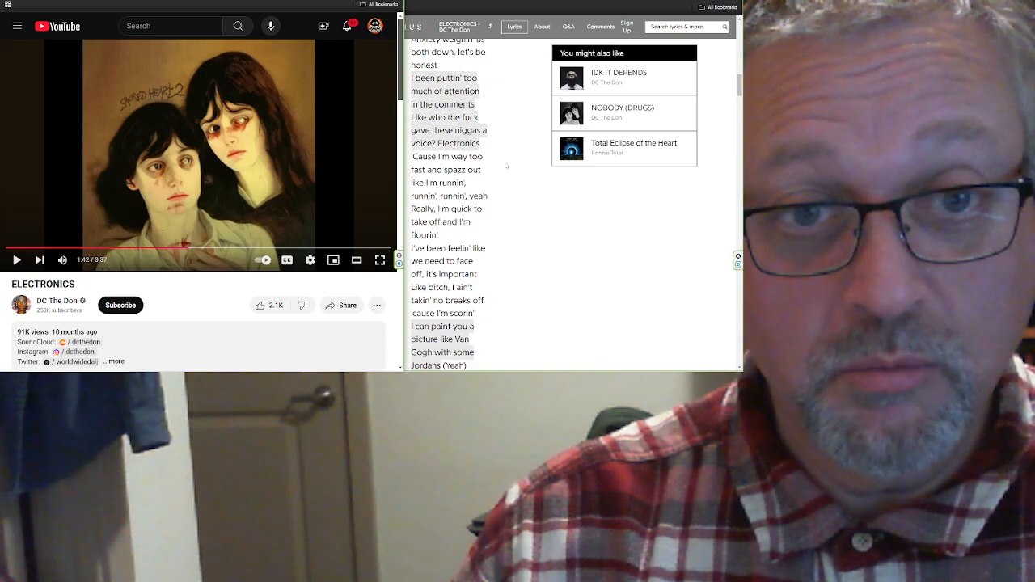
{"action": "scroll", "coordinate": [505, 166], "scroll_direction": "up", "scroll_amount": 1}
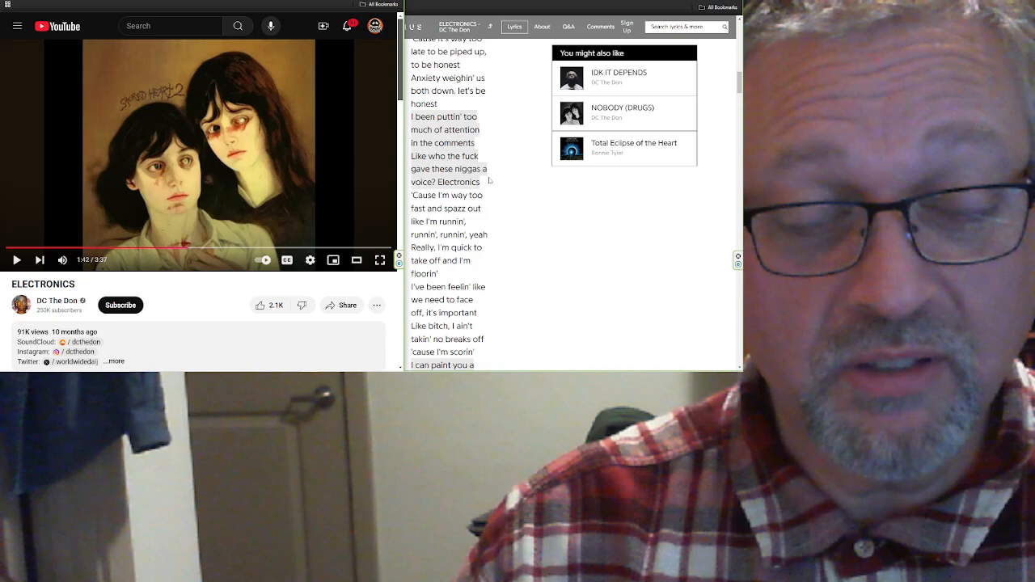
{"action": "triple_click", "coordinate": [483, 180]}
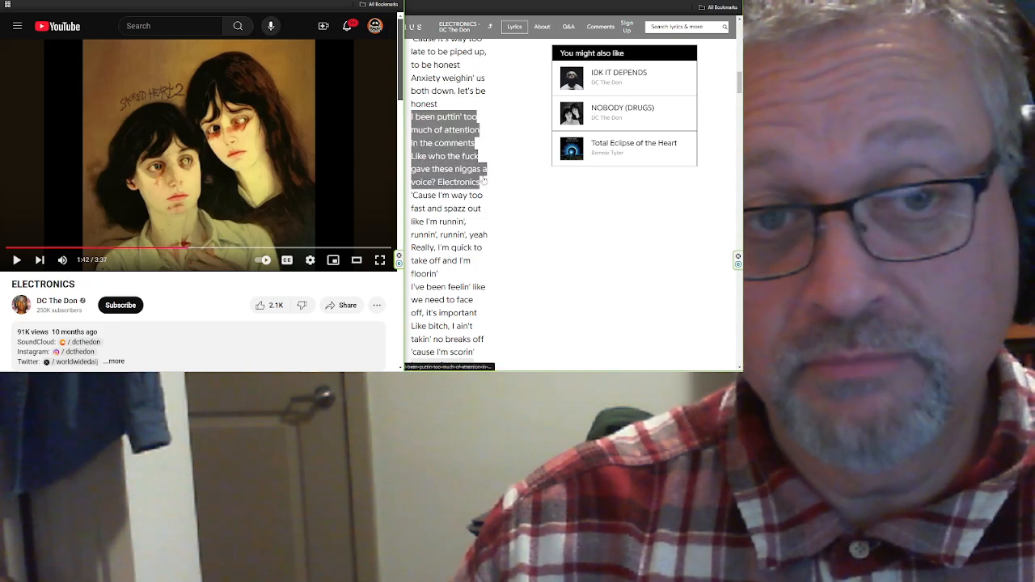
{"action": "left_click", "coordinate": [484, 180]}
{"action": "triple_click", "coordinate": [484, 180]}
{"action": "left_click", "coordinate": [490, 214]}
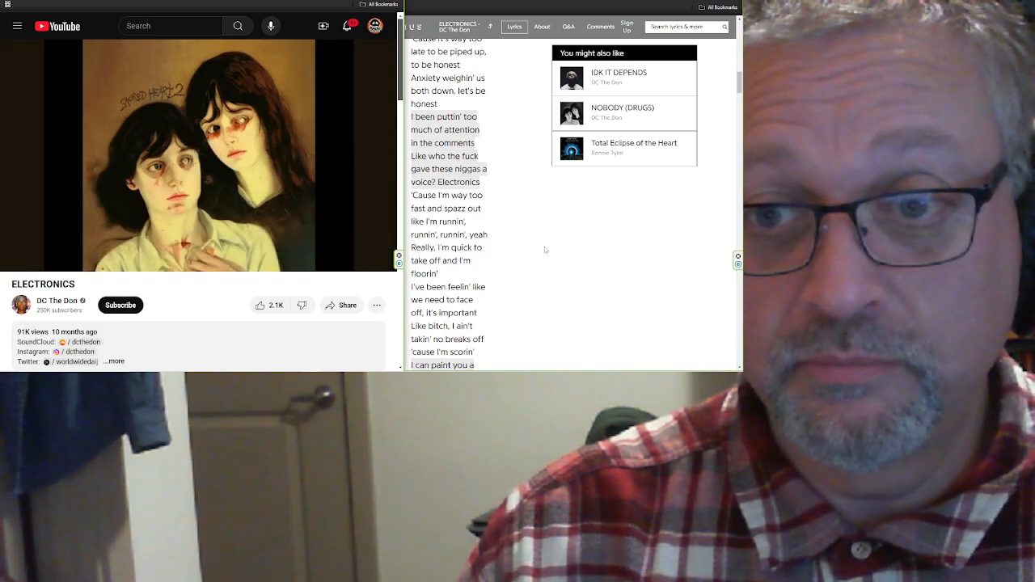
{"action": "scroll", "coordinate": [545, 250], "scroll_direction": "down", "scroll_amount": 2}
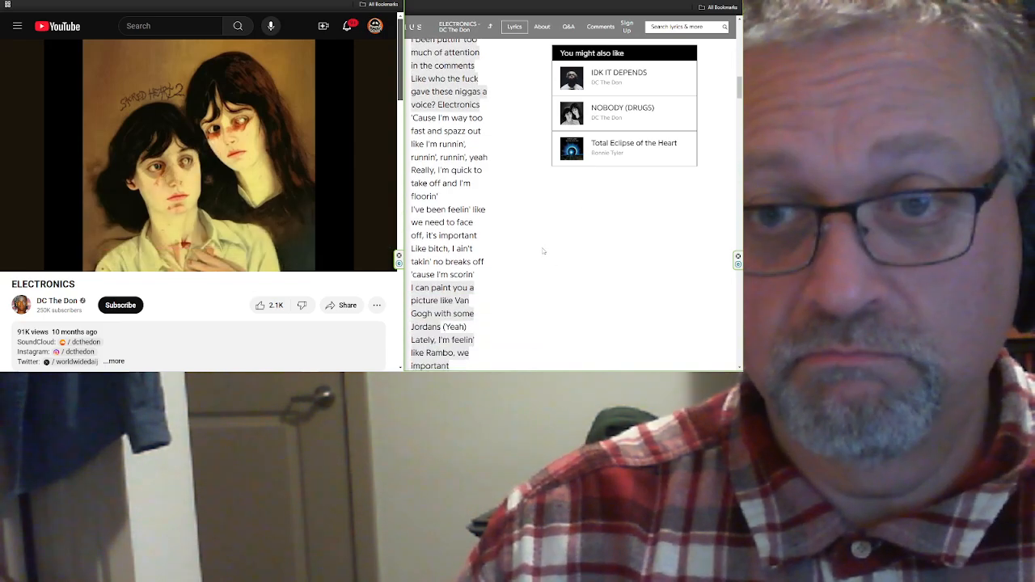
{"action": "scroll", "coordinate": [543, 250], "scroll_direction": "down", "scroll_amount": 2}
{"action": "scroll", "coordinate": [537, 248], "scroll_direction": "down", "scroll_amount": 1}
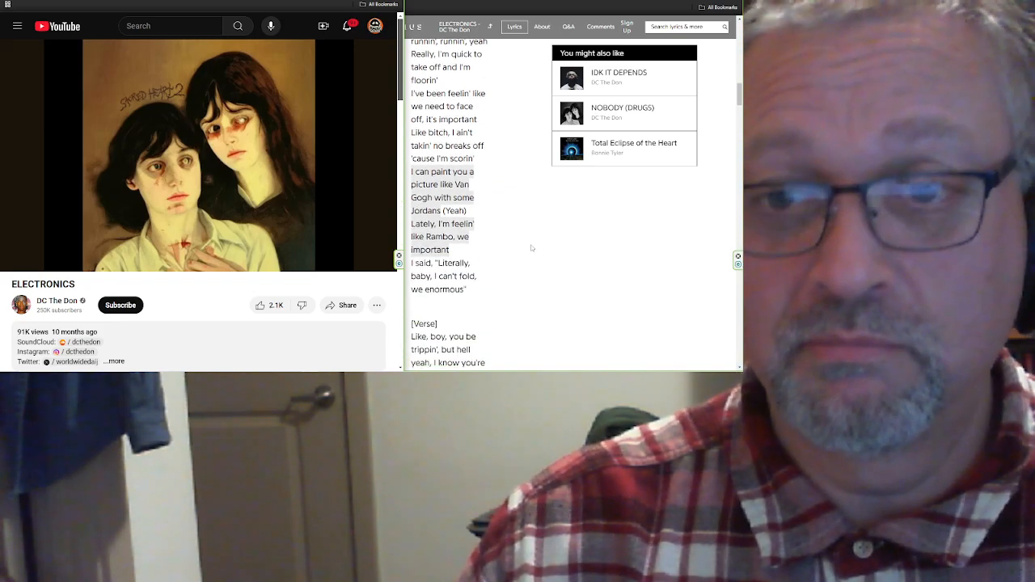
{"action": "scroll", "coordinate": [531, 247], "scroll_direction": "down", "scroll_amount": 3}
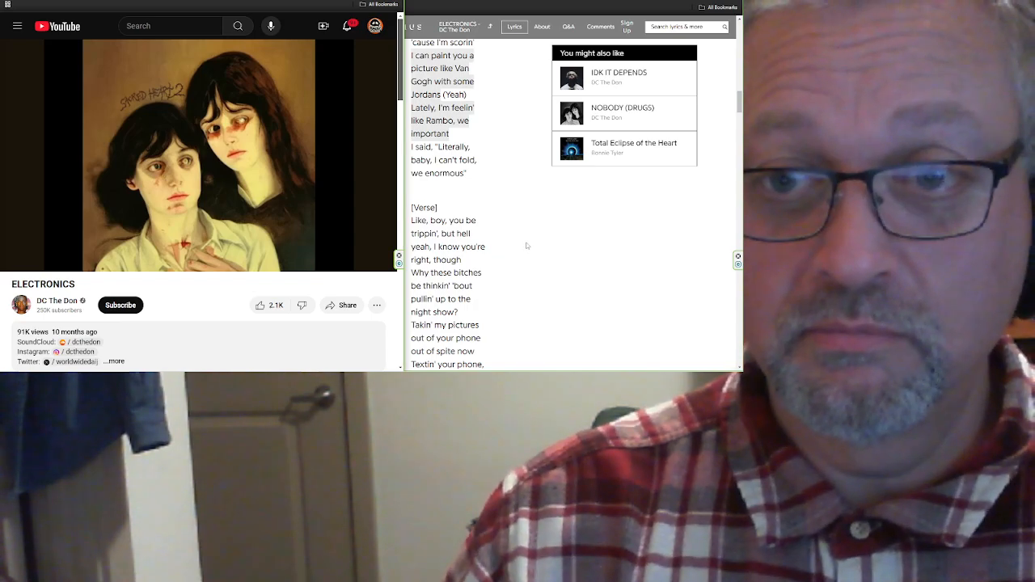
{"action": "scroll", "coordinate": [533, 238], "scroll_direction": "down", "scroll_amount": 3}
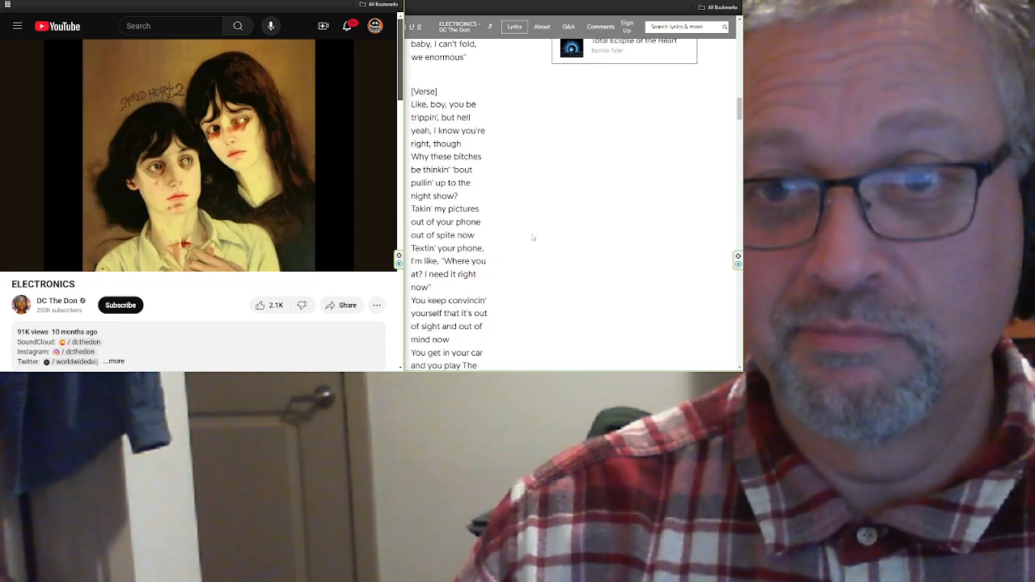
{"action": "scroll", "coordinate": [533, 239], "scroll_direction": "down", "scroll_amount": 2}
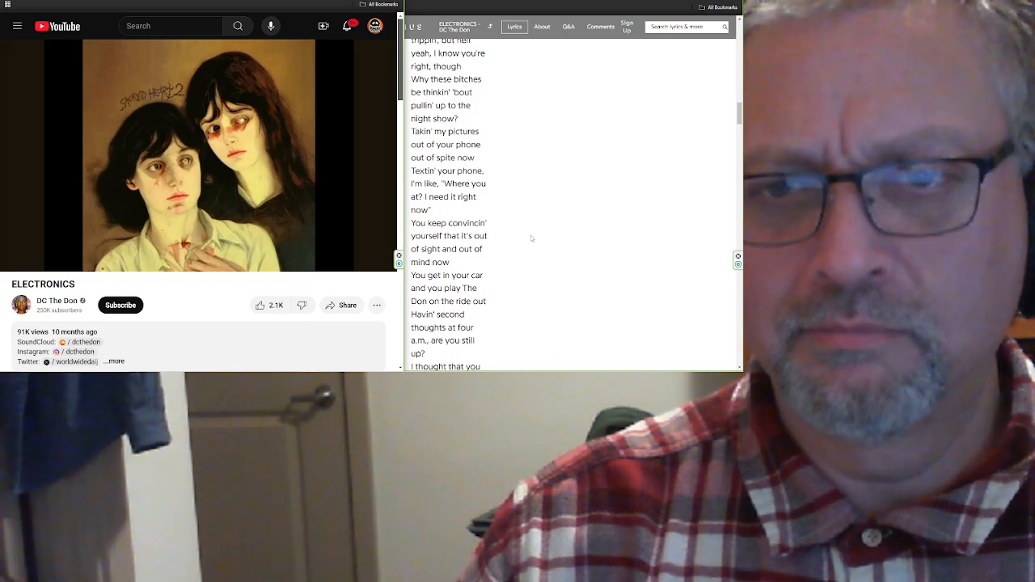
{"action": "scroll", "coordinate": [530, 235], "scroll_direction": "down", "scroll_amount": 1}
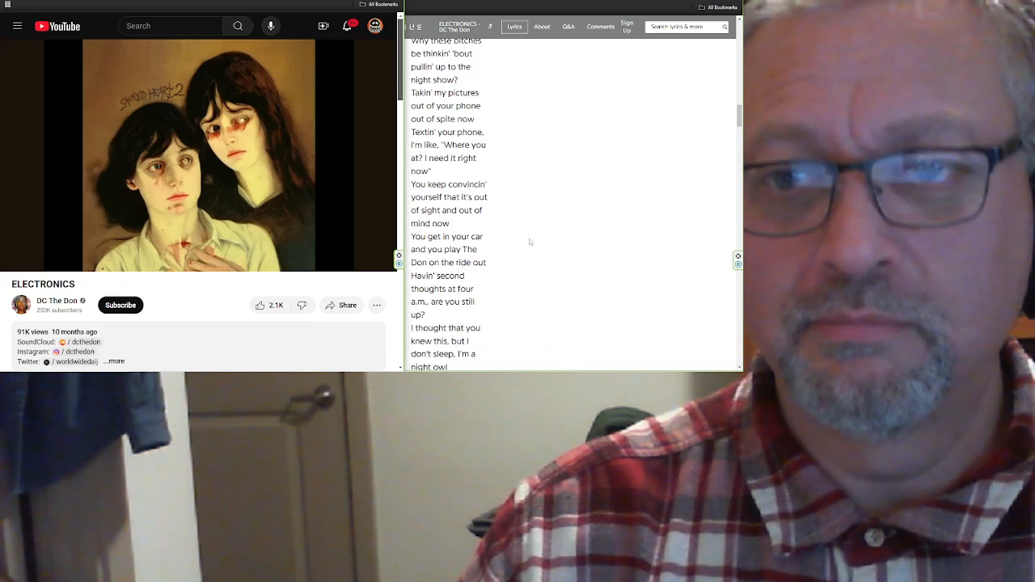
{"action": "scroll", "coordinate": [529, 241], "scroll_direction": "down", "scroll_amount": 2}
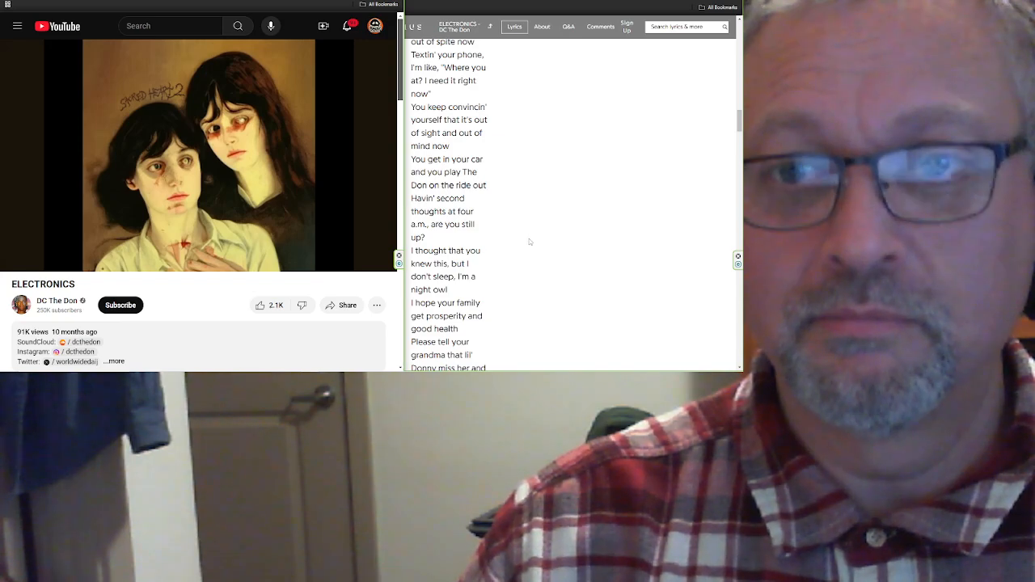
{"action": "scroll", "coordinate": [528, 247], "scroll_direction": "down", "scroll_amount": 1}
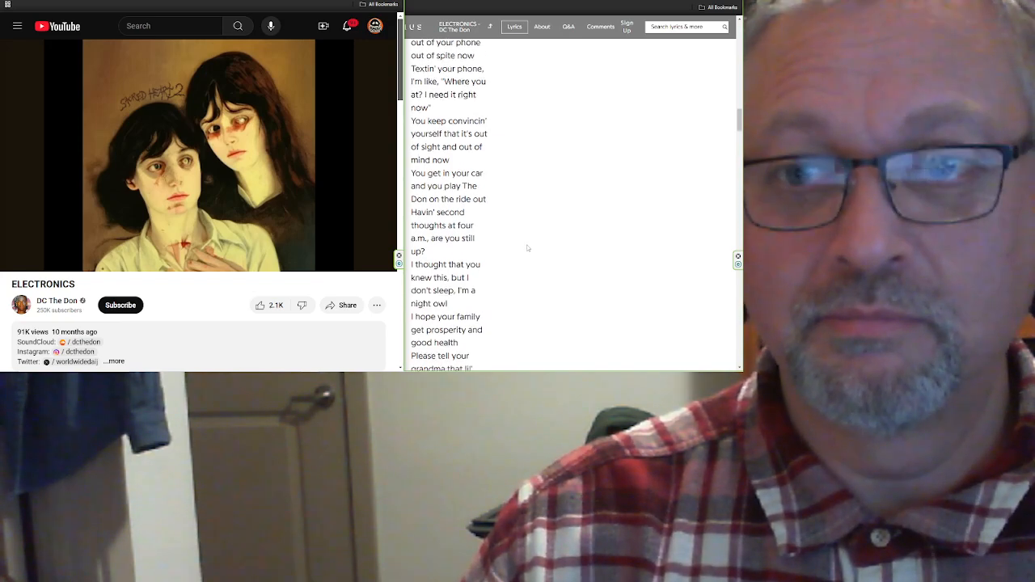
{"action": "scroll", "coordinate": [527, 248], "scroll_direction": "down", "scroll_amount": 2}
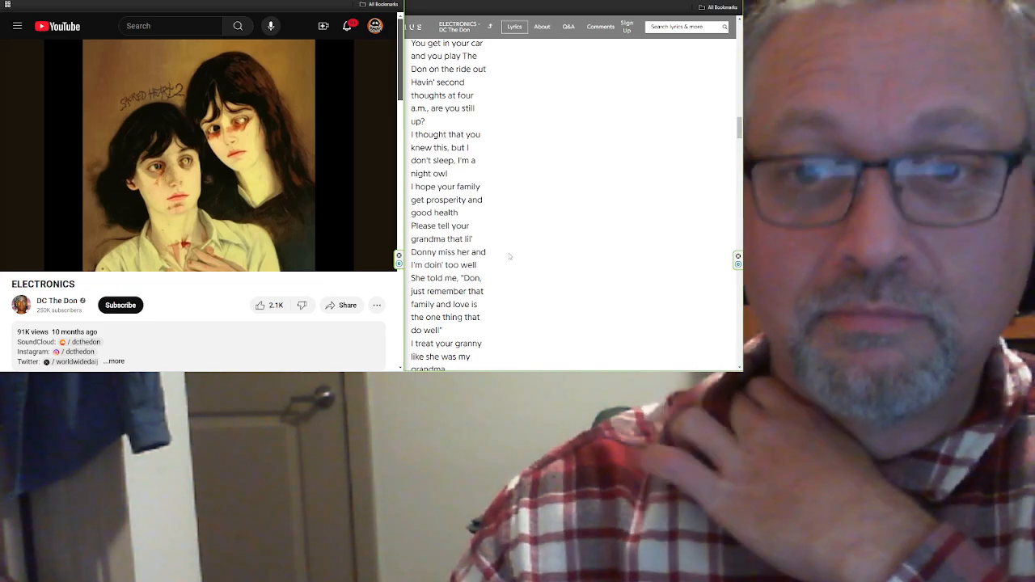
{"action": "scroll", "coordinate": [531, 222], "scroll_direction": "down", "scroll_amount": 2}
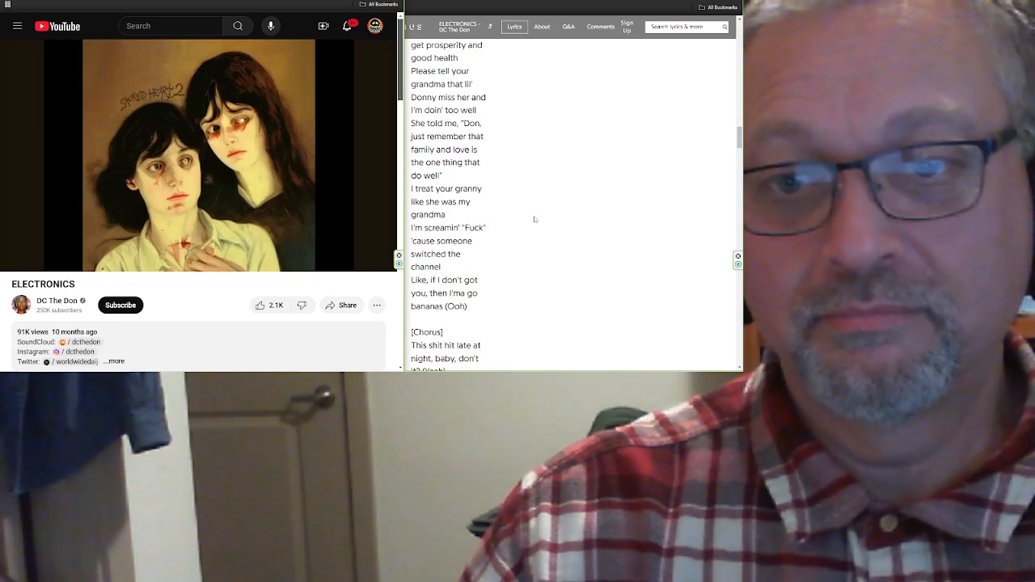
{"action": "scroll", "coordinate": [535, 219], "scroll_direction": "down", "scroll_amount": 2}
{"action": "scroll", "coordinate": [534, 218], "scroll_direction": "down", "scroll_amount": 2}
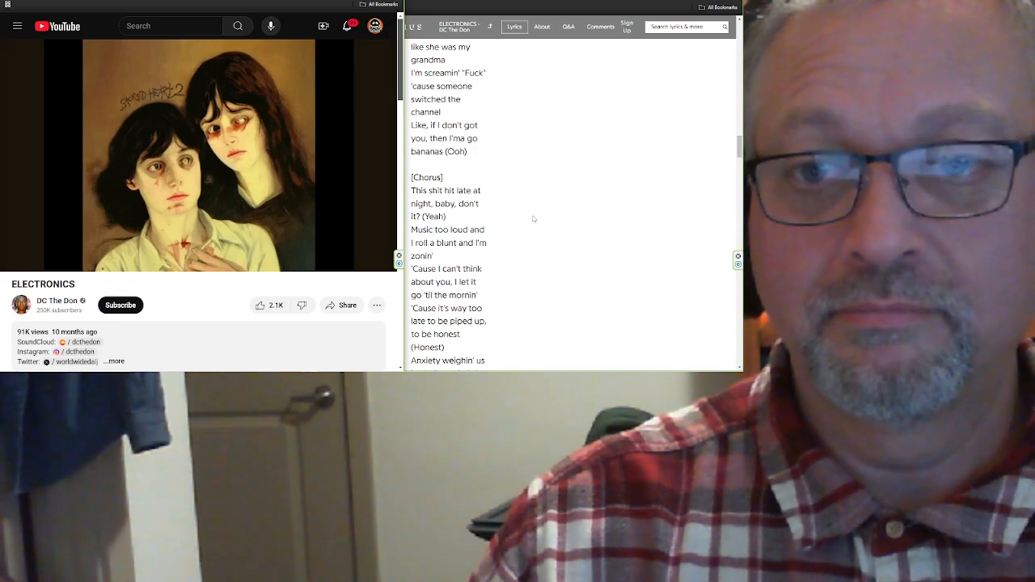
{"action": "scroll", "coordinate": [533, 218], "scroll_direction": "down", "scroll_amount": 1}
{"action": "scroll", "coordinate": [534, 219], "scroll_direction": "down", "scroll_amount": 1}
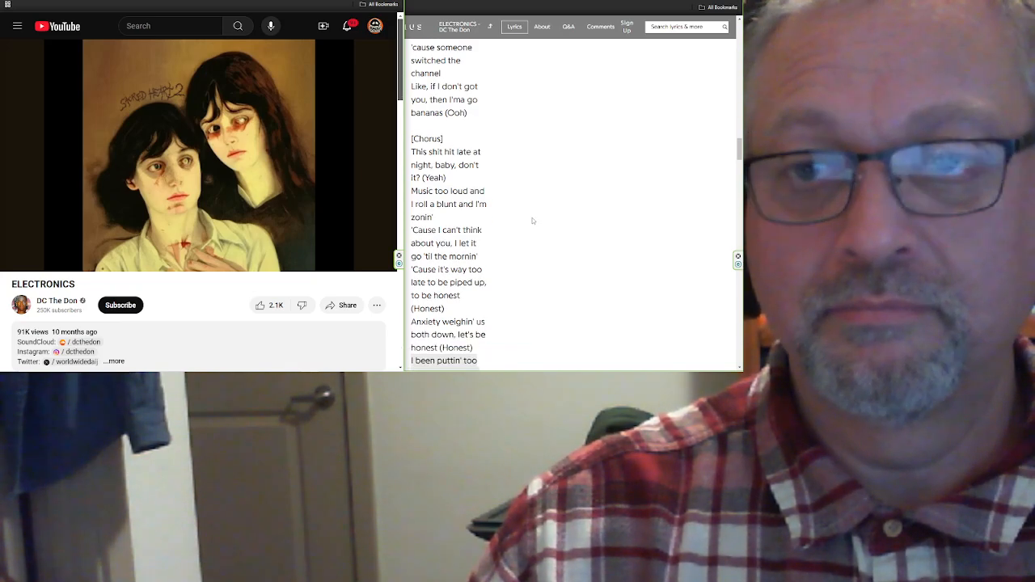
{"action": "scroll", "coordinate": [532, 221], "scroll_direction": "down", "scroll_amount": 1}
{"action": "scroll", "coordinate": [531, 223], "scroll_direction": "down", "scroll_amount": 1}
{"action": "scroll", "coordinate": [530, 223], "scroll_direction": "down", "scroll_amount": 1}
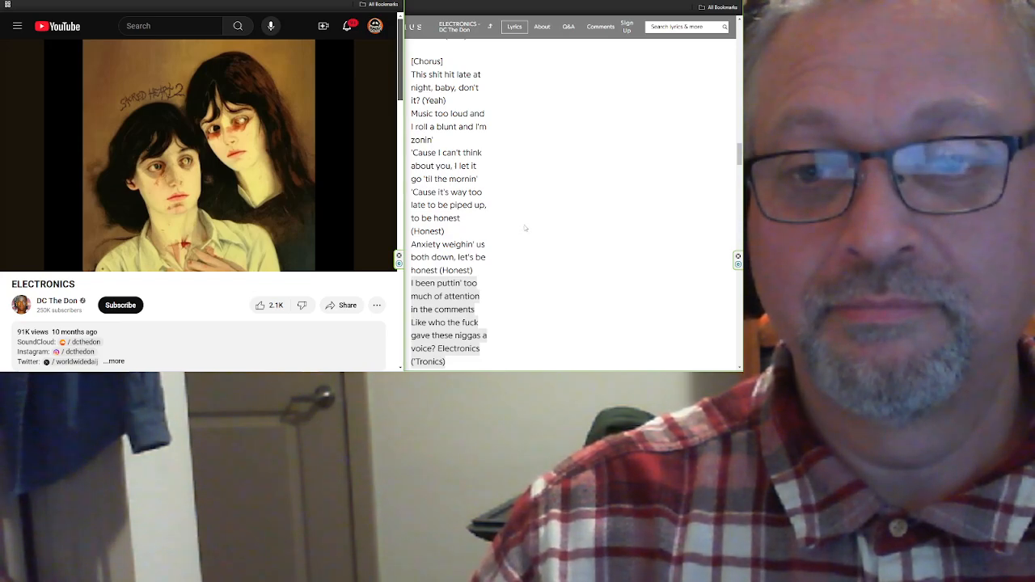
{"action": "scroll", "coordinate": [525, 228], "scroll_direction": "down", "scroll_amount": 3}
{"action": "scroll", "coordinate": [525, 228], "scroll_direction": "down", "scroll_amount": 2}
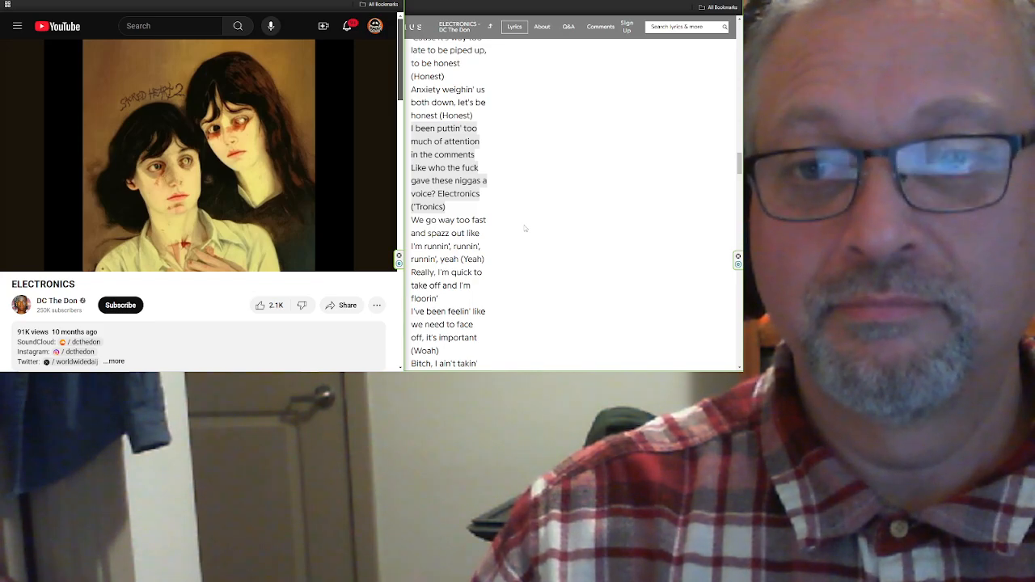
{"action": "scroll", "coordinate": [524, 228], "scroll_direction": "down", "scroll_amount": 2}
{"action": "scroll", "coordinate": [524, 229], "scroll_direction": "down", "scroll_amount": 1}
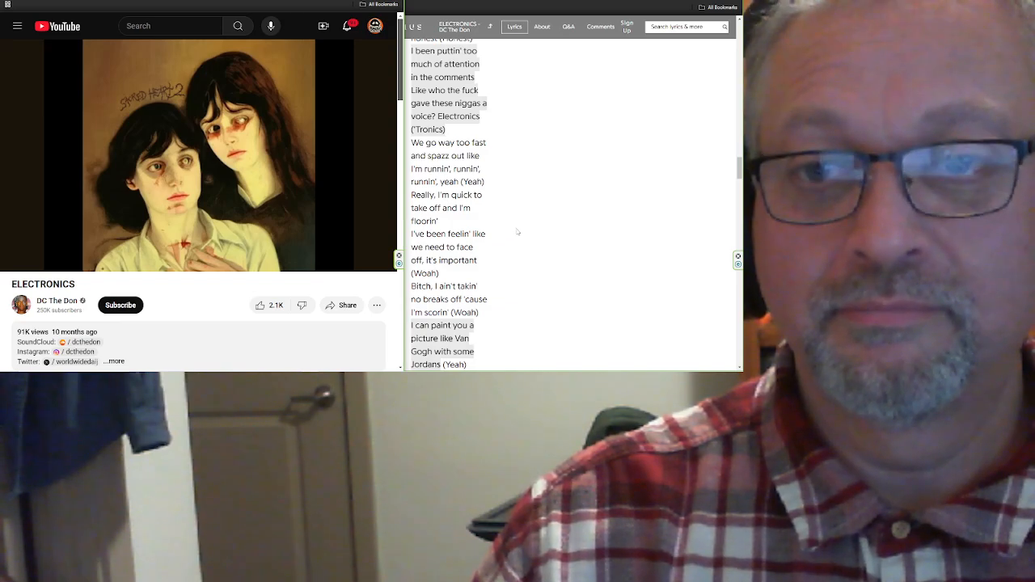
{"action": "scroll", "coordinate": [516, 231], "scroll_direction": "down", "scroll_amount": 2}
{"action": "scroll", "coordinate": [515, 231], "scroll_direction": "down", "scroll_amount": 1}
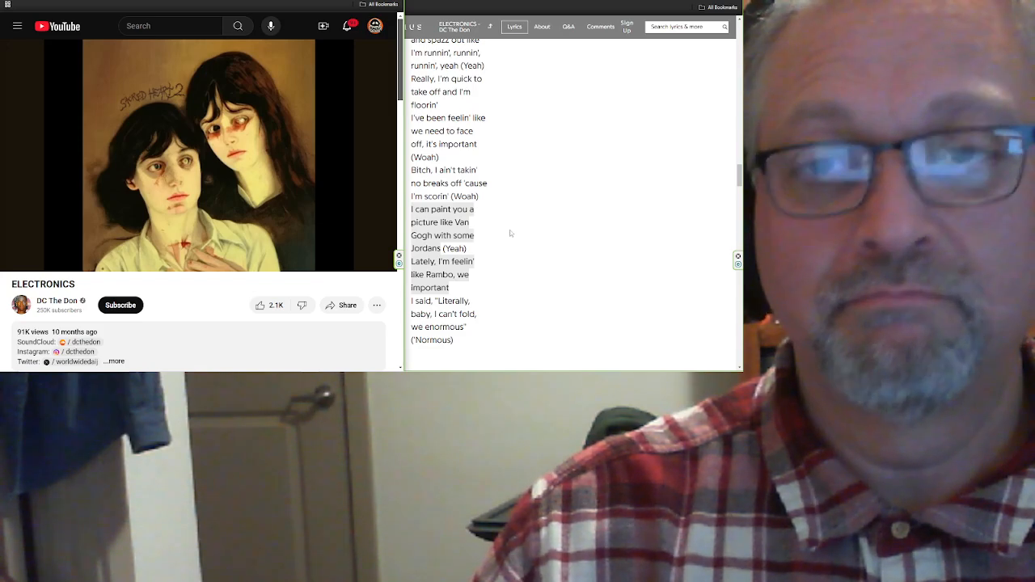
Step: Pause the song with the spacebar while reading toward the final Refrain
{"action": "key", "text": "space"}
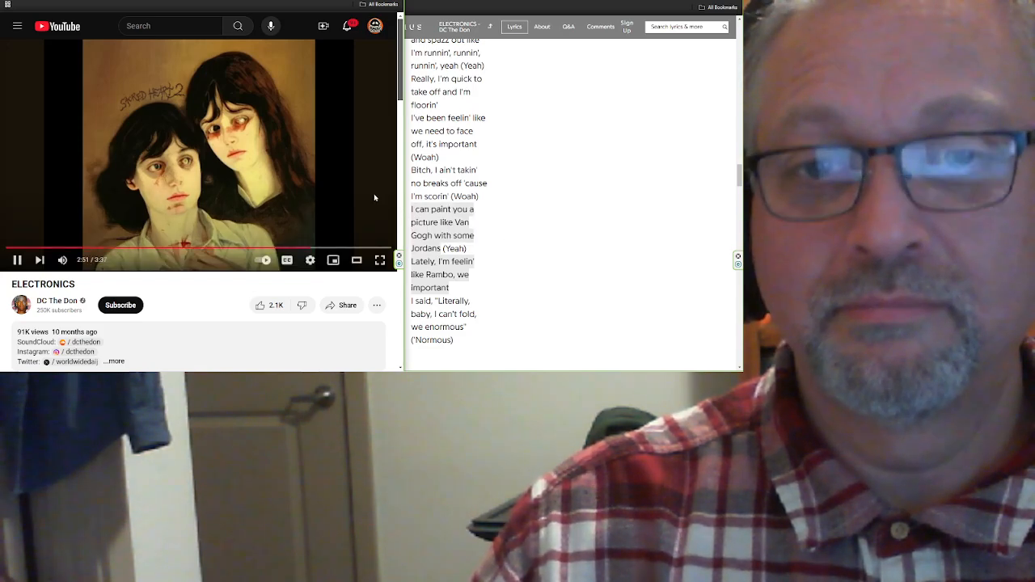
{"action": "scroll", "coordinate": [485, 202], "scroll_direction": "up", "scroll_amount": 1}
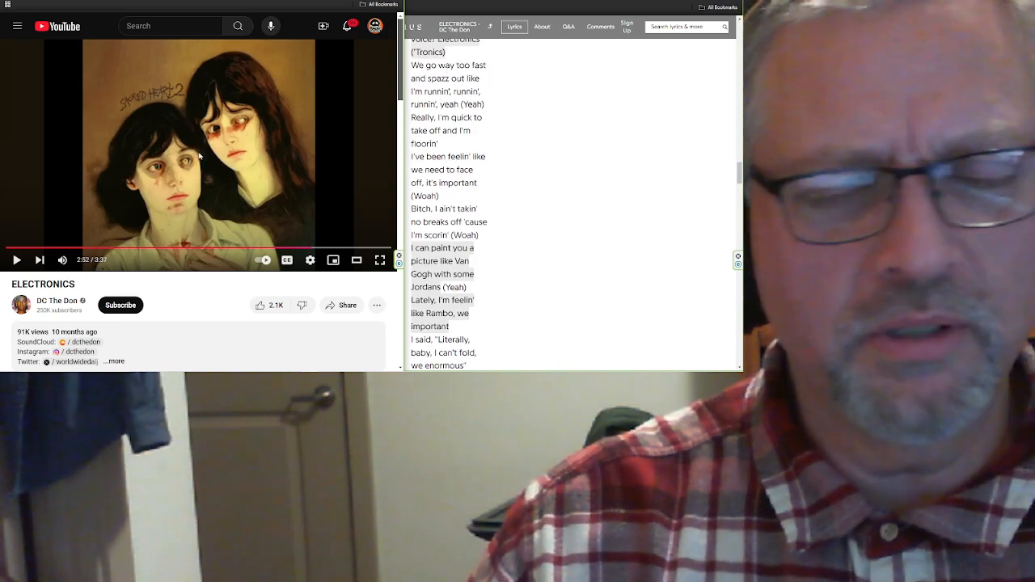
{"action": "scroll", "coordinate": [526, 174], "scroll_direction": "down", "scroll_amount": 3}
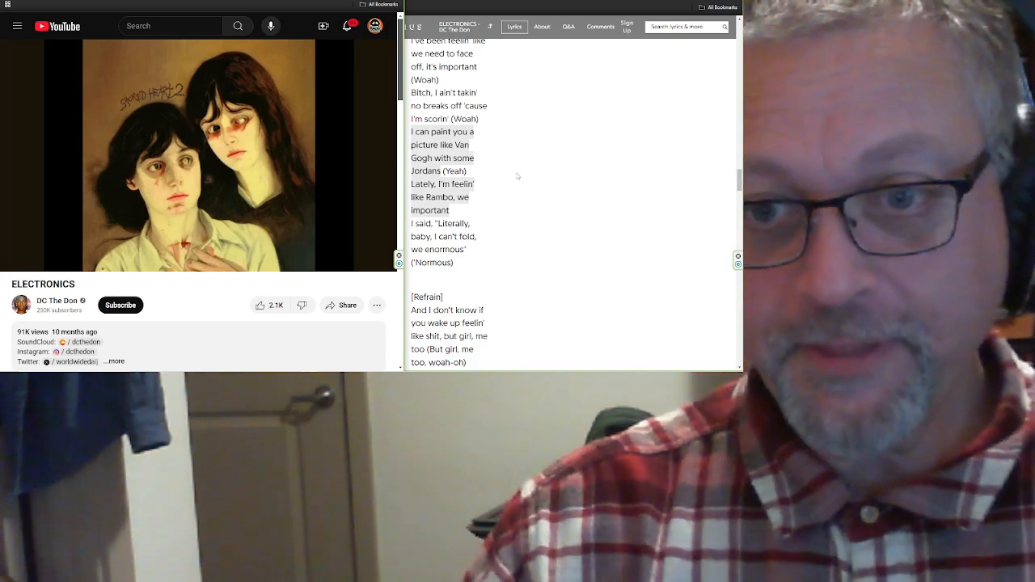
{"action": "scroll", "coordinate": [521, 177], "scroll_direction": "down", "scroll_amount": 3}
{"action": "scroll", "coordinate": [532, 176], "scroll_direction": "down", "scroll_amount": 1}
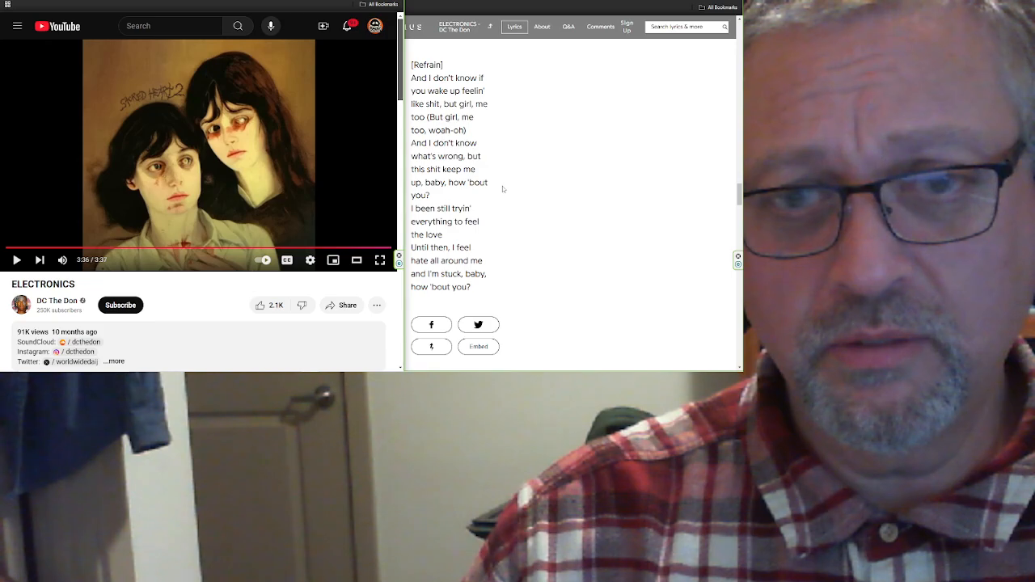
{"action": "scroll", "coordinate": [502, 186], "scroll_direction": "up", "scroll_amount": 2}
{"action": "scroll", "coordinate": [506, 190], "scroll_direction": "up", "scroll_amount": 2}
{"action": "scroll", "coordinate": [509, 192], "scroll_direction": "up", "scroll_amount": 3}
{"action": "scroll", "coordinate": [514, 194], "scroll_direction": "up", "scroll_amount": 2}
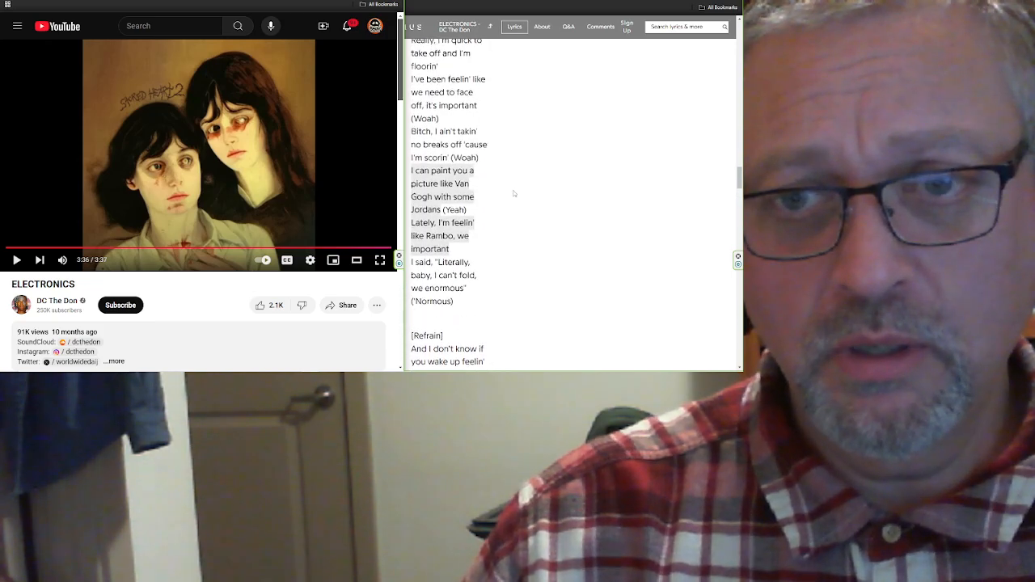
{"action": "scroll", "coordinate": [515, 193], "scroll_direction": "up", "scroll_amount": 3}
{"action": "scroll", "coordinate": [518, 192], "scroll_direction": "up", "scroll_amount": 3}
{"action": "scroll", "coordinate": [519, 191], "scroll_direction": "up", "scroll_amount": 3}
{"action": "scroll", "coordinate": [534, 202], "scroll_direction": "up", "scroll_amount": 2}
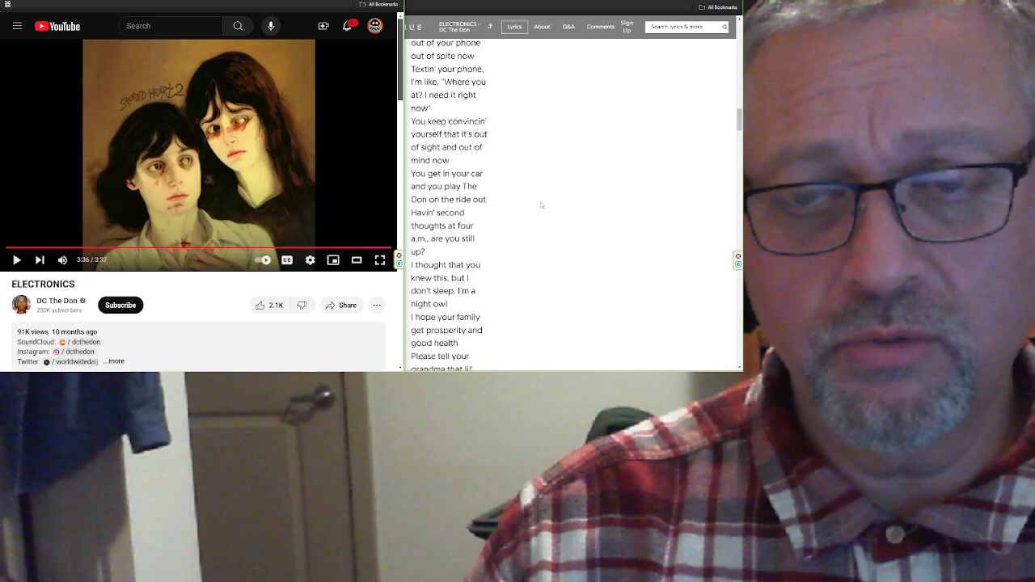
{"action": "scroll", "coordinate": [537, 204], "scroll_direction": "up", "scroll_amount": 3}
{"action": "scroll", "coordinate": [536, 202], "scroll_direction": "up", "scroll_amount": 3}
{"action": "scroll", "coordinate": [535, 201], "scroll_direction": "up", "scroll_amount": 3}
{"action": "scroll", "coordinate": [526, 207], "scroll_direction": "up", "scroll_amount": 3}
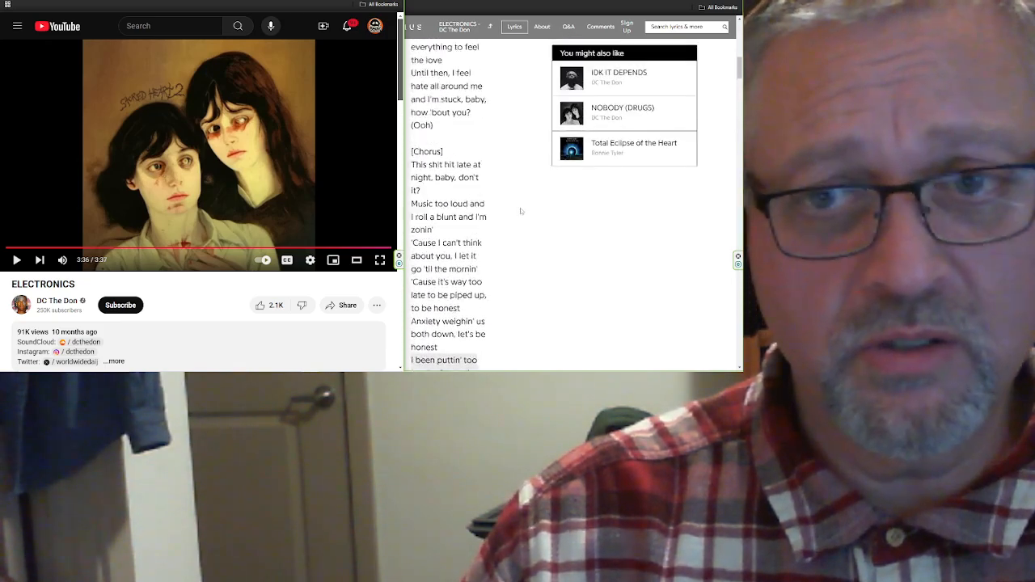
{"action": "scroll", "coordinate": [520, 208], "scroll_direction": "up", "scroll_amount": 3}
{"action": "scroll", "coordinate": [520, 206], "scroll_direction": "up", "scroll_amount": 3}
{"action": "scroll", "coordinate": [519, 198], "scroll_direction": "up", "scroll_amount": 4}
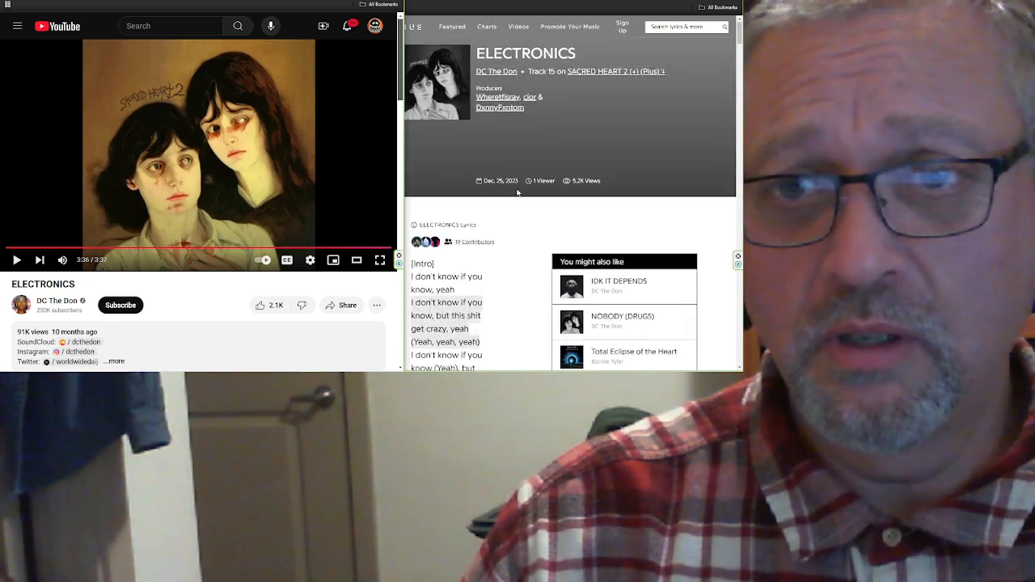
{"action": "scroll", "coordinate": [517, 193], "scroll_direction": "down", "scroll_amount": 5}
{"action": "scroll", "coordinate": [513, 200], "scroll_direction": "down", "scroll_amount": 4}
{"action": "scroll", "coordinate": [512, 200], "scroll_direction": "down", "scroll_amount": 3}
{"action": "scroll", "coordinate": [512, 202], "scroll_direction": "down", "scroll_amount": 3}
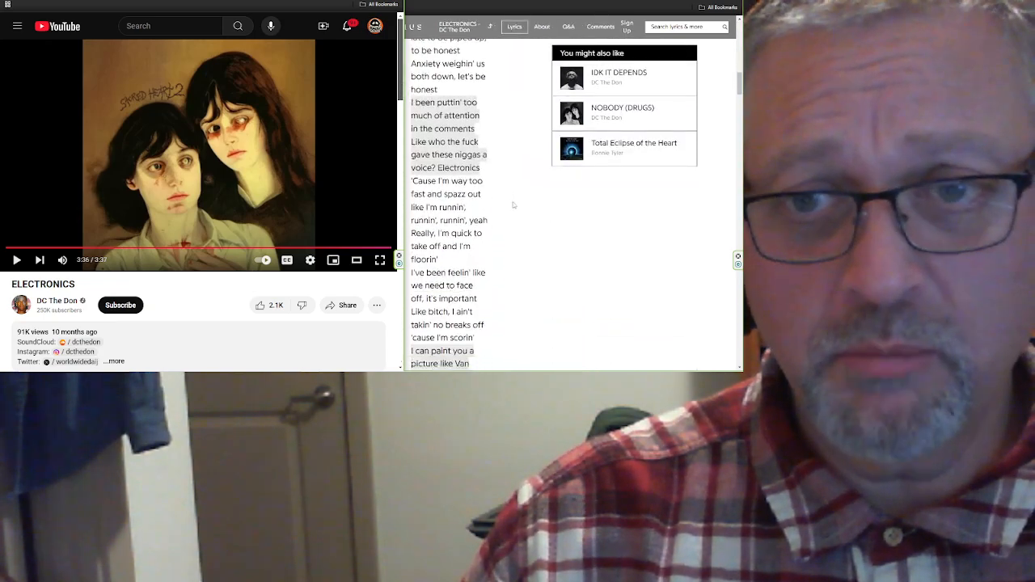
{"action": "scroll", "coordinate": [513, 204], "scroll_direction": "down", "scroll_amount": 4}
{"action": "scroll", "coordinate": [512, 203], "scroll_direction": "down", "scroll_amount": 4}
{"action": "scroll", "coordinate": [513, 204], "scroll_direction": "down", "scroll_amount": 4}
{"action": "scroll", "coordinate": [512, 204], "scroll_direction": "down", "scroll_amount": 3}
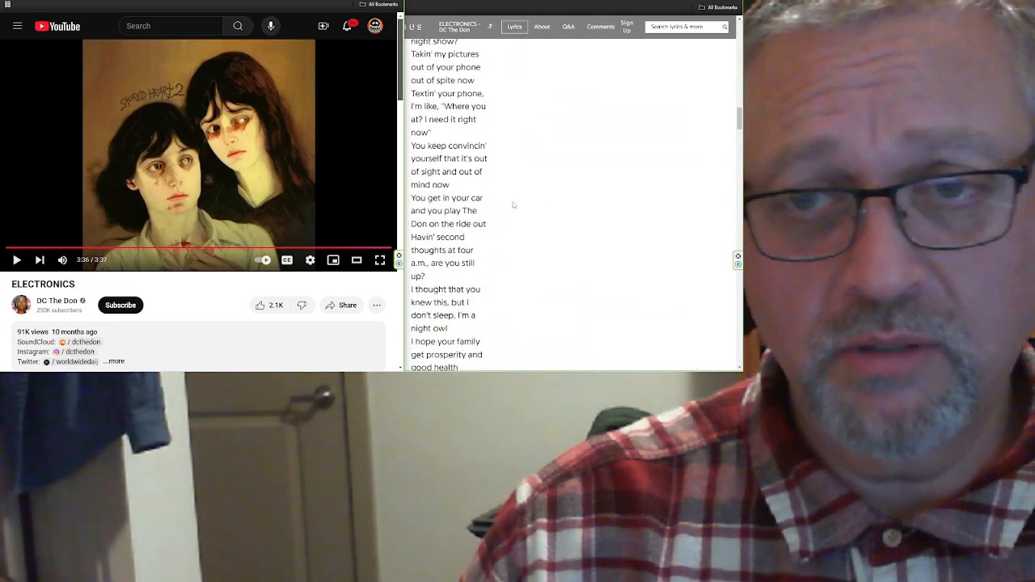
{"action": "scroll", "coordinate": [513, 203], "scroll_direction": "down", "scroll_amount": 4}
{"action": "scroll", "coordinate": [512, 204], "scroll_direction": "down", "scroll_amount": 3}
{"action": "scroll", "coordinate": [512, 204], "scroll_direction": "down", "scroll_amount": 2}
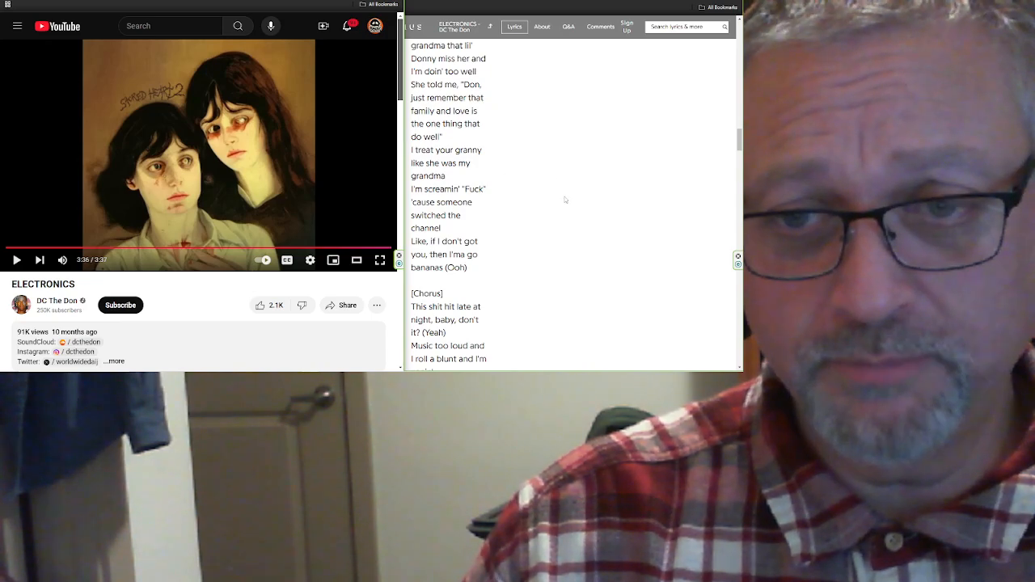
{"action": "scroll", "coordinate": [562, 198], "scroll_direction": "down", "scroll_amount": 1}
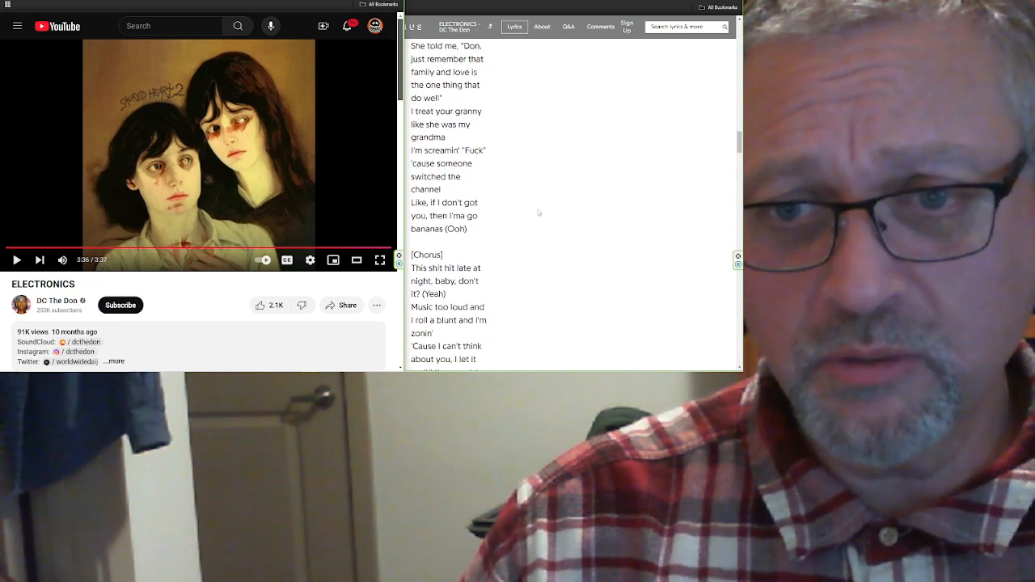
{"action": "scroll", "coordinate": [486, 225], "scroll_direction": "down", "scroll_amount": 2}
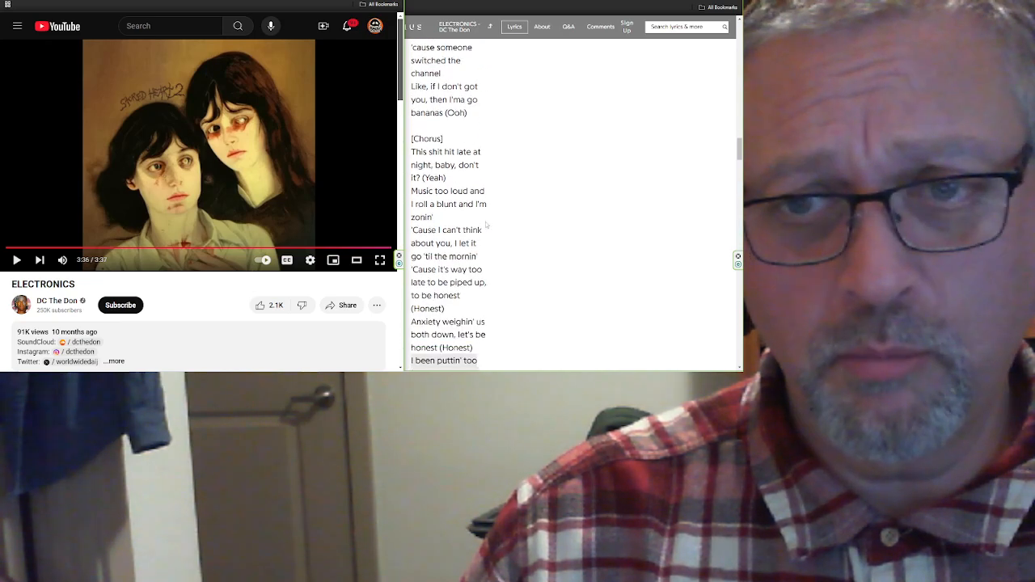
{"action": "scroll", "coordinate": [486, 225], "scroll_direction": "down", "scroll_amount": 3}
{"action": "scroll", "coordinate": [486, 225], "scroll_direction": "down", "scroll_amount": 2}
{"action": "scroll", "coordinate": [517, 222], "scroll_direction": "down", "scroll_amount": 3}
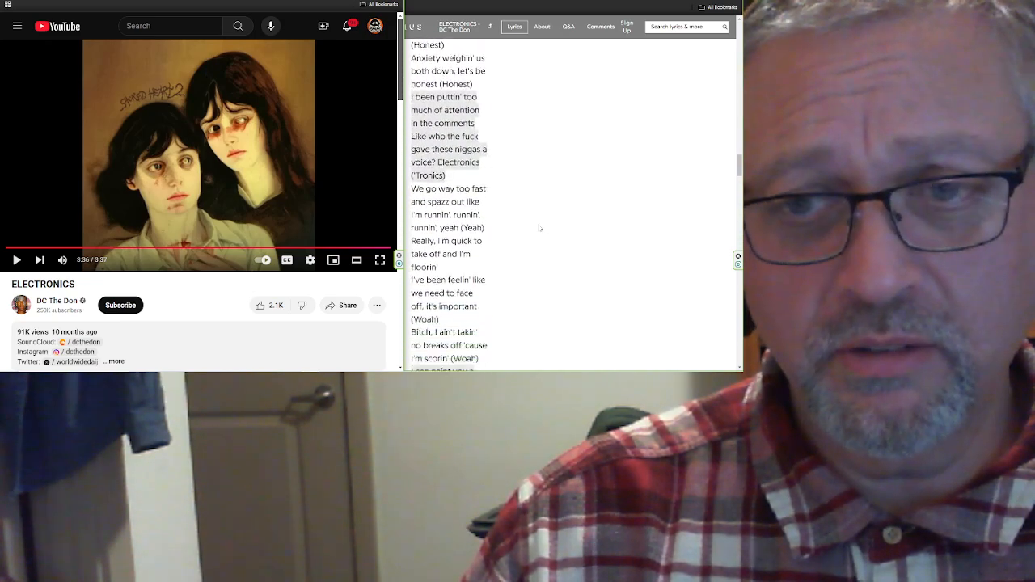
{"action": "scroll", "coordinate": [517, 223], "scroll_direction": "down", "scroll_amount": 2}
{"action": "scroll", "coordinate": [508, 184], "scroll_direction": "down", "scroll_amount": 3}
{"action": "scroll", "coordinate": [509, 183], "scroll_direction": "down", "scroll_amount": 1}
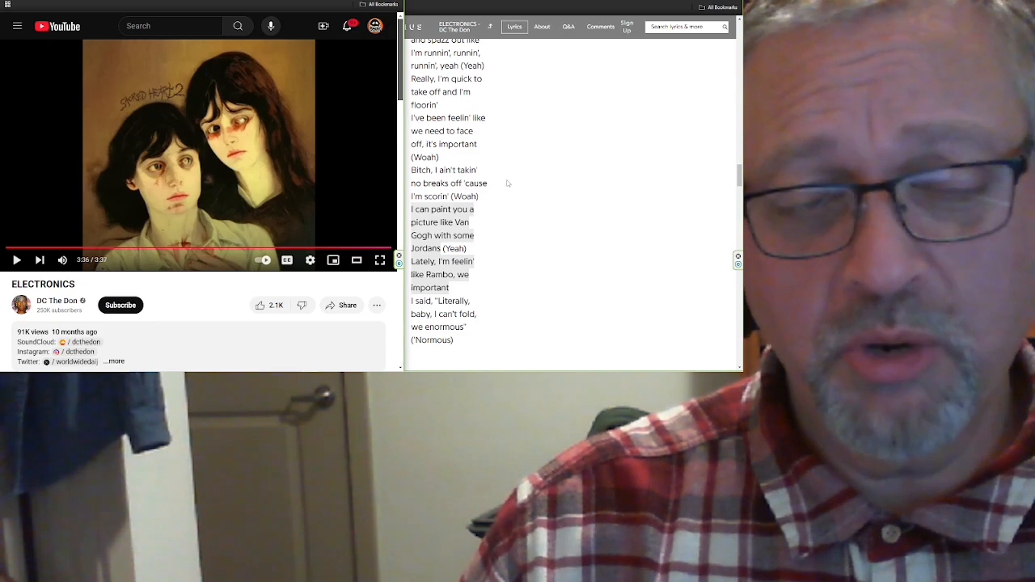
{"action": "scroll", "coordinate": [509, 183], "scroll_direction": "down", "scroll_amount": 3}
{"action": "scroll", "coordinate": [508, 183], "scroll_direction": "down", "scroll_amount": 3}
{"action": "scroll", "coordinate": [508, 184], "scroll_direction": "down", "scroll_amount": 1}
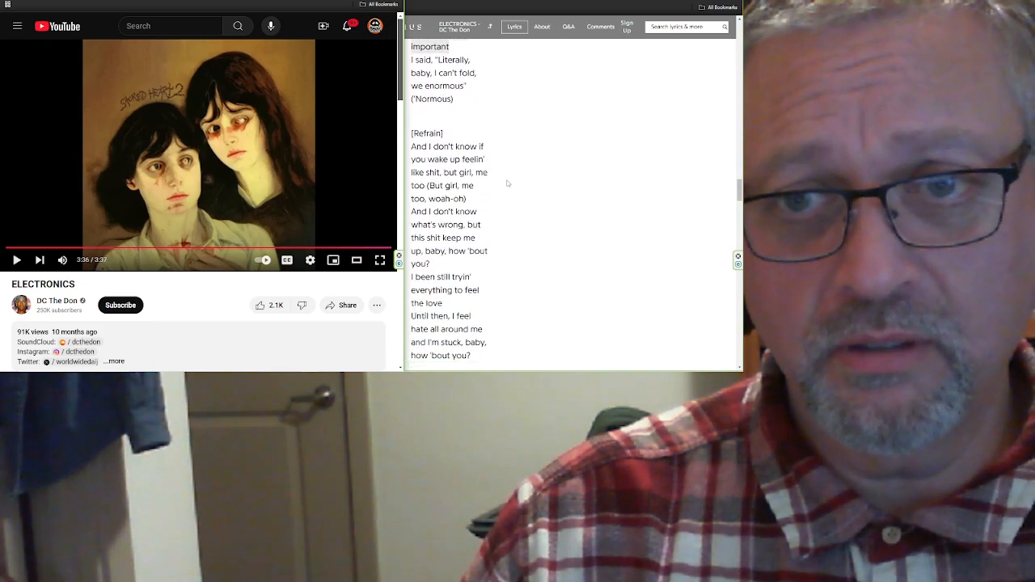
{"action": "scroll", "coordinate": [508, 184], "scroll_direction": "down", "scroll_amount": 2}
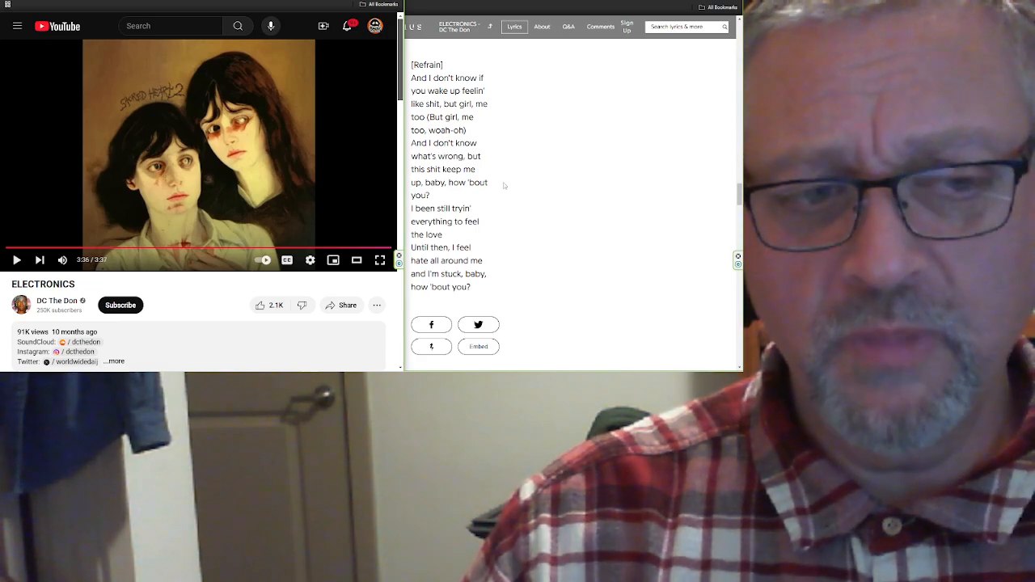
{"action": "scroll", "coordinate": [504, 185], "scroll_direction": "up", "scroll_amount": 4}
{"action": "scroll", "coordinate": [504, 185], "scroll_direction": "up", "scroll_amount": 3}
{"action": "scroll", "coordinate": [499, 187], "scroll_direction": "up", "scroll_amount": 5}
{"action": "scroll", "coordinate": [499, 186], "scroll_direction": "up", "scroll_amount": 4}
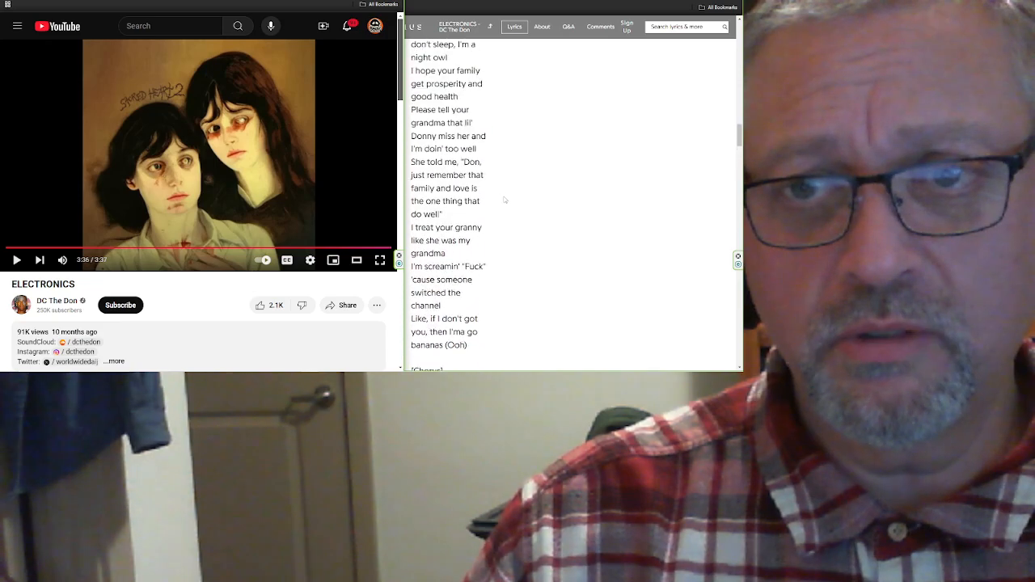
{"action": "scroll", "coordinate": [499, 187], "scroll_direction": "up", "scroll_amount": 4}
{"action": "scroll", "coordinate": [502, 194], "scroll_direction": "down", "scroll_amount": 4}
{"action": "scroll", "coordinate": [503, 200], "scroll_direction": "up", "scroll_amount": 4}
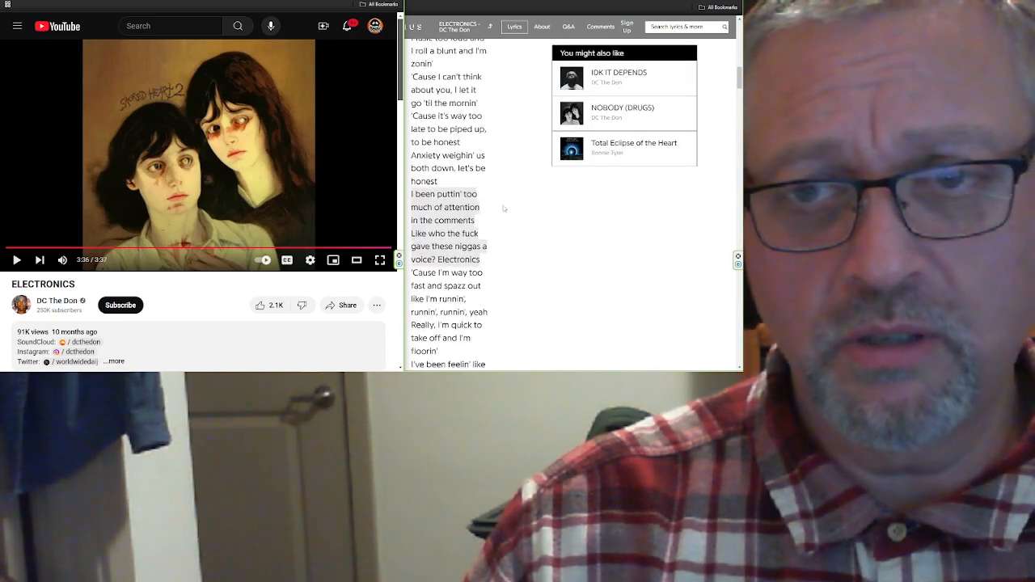
{"action": "scroll", "coordinate": [506, 206], "scroll_direction": "up", "scroll_amount": 4}
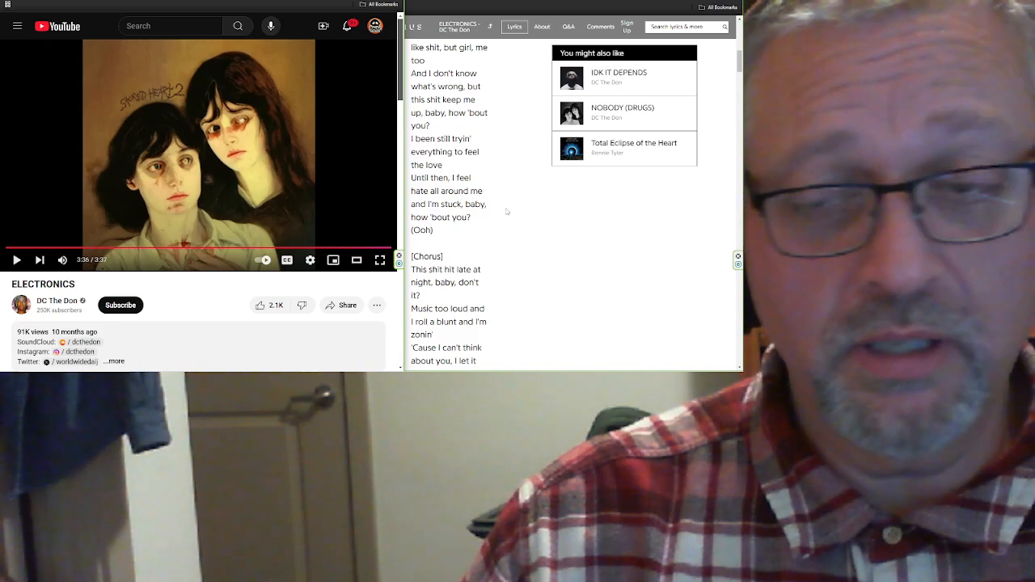
{"action": "scroll", "coordinate": [506, 212], "scroll_direction": "up", "scroll_amount": 4}
{"action": "scroll", "coordinate": [504, 215], "scroll_direction": "up", "scroll_amount": 3}
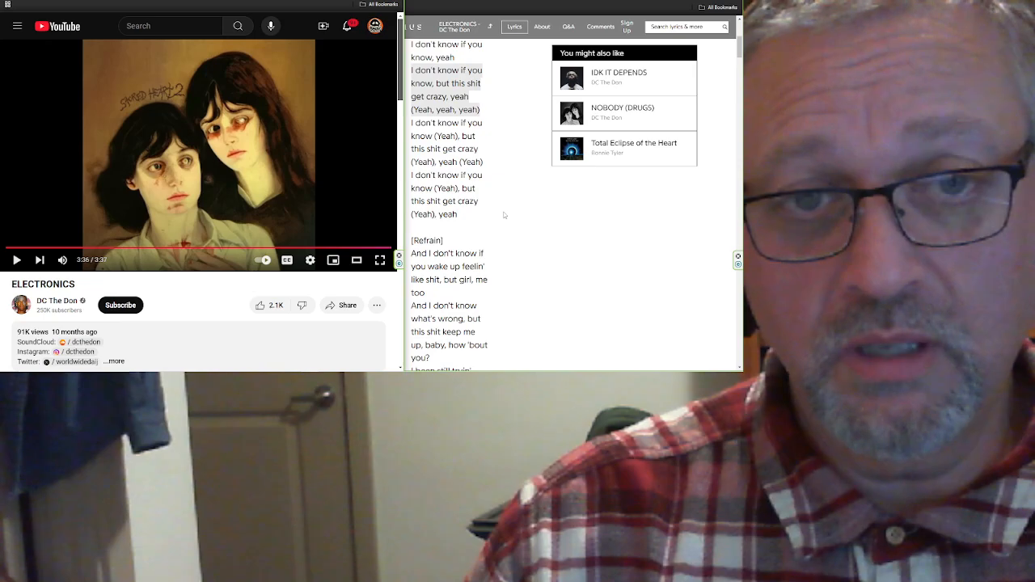
{"action": "scroll", "coordinate": [505, 215], "scroll_direction": "down", "scroll_amount": 5}
{"action": "scroll", "coordinate": [504, 220], "scroll_direction": "down", "scroll_amount": 5}
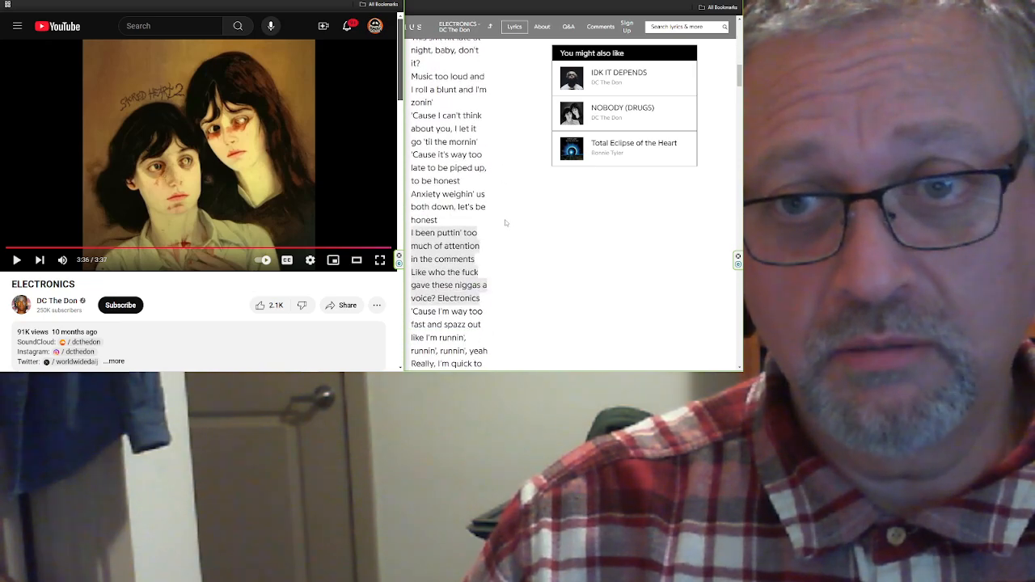
{"action": "scroll", "coordinate": [505, 219], "scroll_direction": "down", "scroll_amount": 5}
{"action": "scroll", "coordinate": [502, 235], "scroll_direction": "down", "scroll_amount": 4}
{"action": "scroll", "coordinate": [503, 234], "scroll_direction": "down", "scroll_amount": 4}
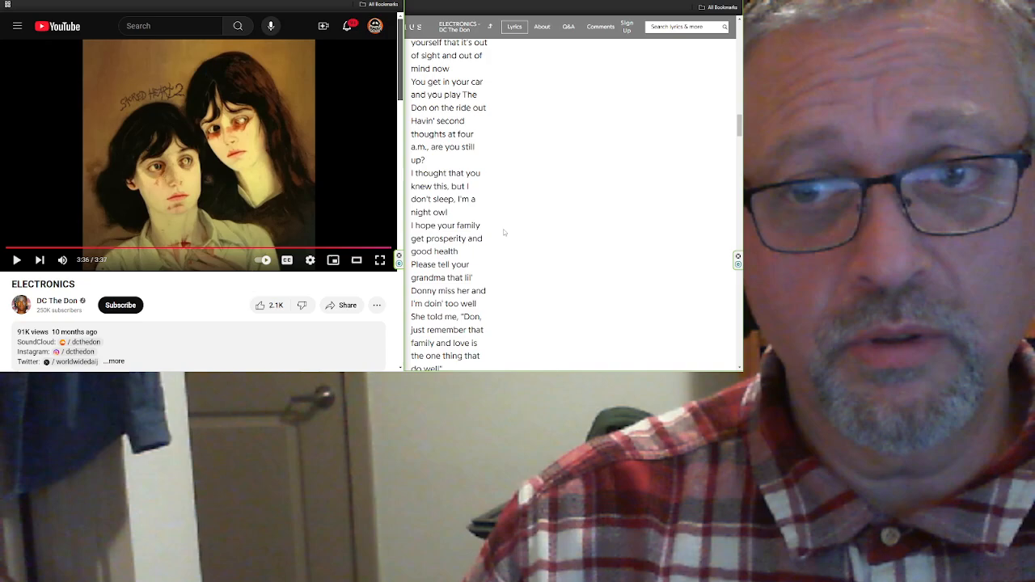
{"action": "scroll", "coordinate": [503, 229], "scroll_direction": "down", "scroll_amount": 3}
{"action": "scroll", "coordinate": [502, 230], "scroll_direction": "down", "scroll_amount": 5}
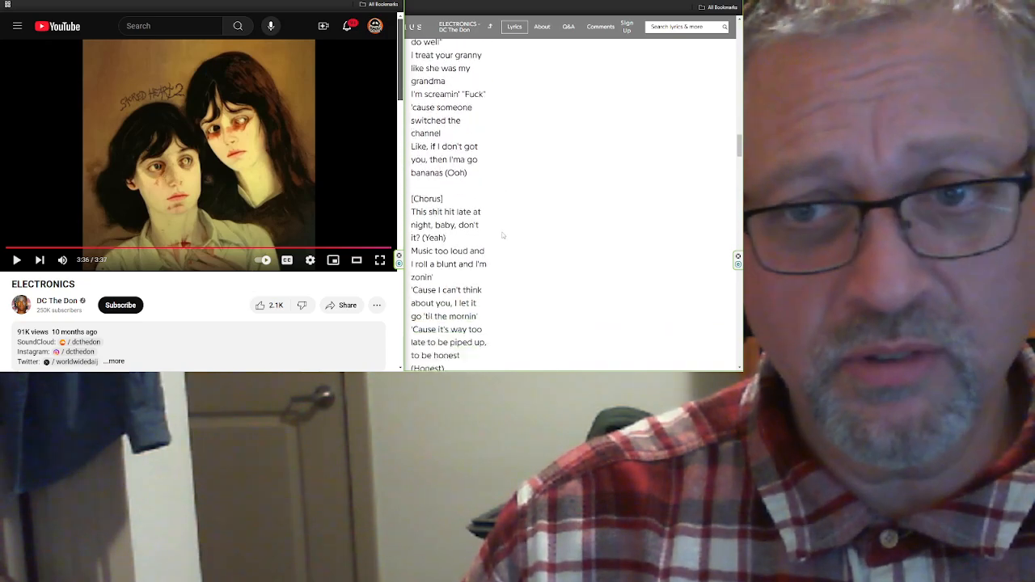
{"action": "scroll", "coordinate": [502, 235], "scroll_direction": "down", "scroll_amount": 4}
{"action": "scroll", "coordinate": [503, 234], "scroll_direction": "down", "scroll_amount": 4}
{"action": "scroll", "coordinate": [502, 235], "scroll_direction": "down", "scroll_amount": 4}
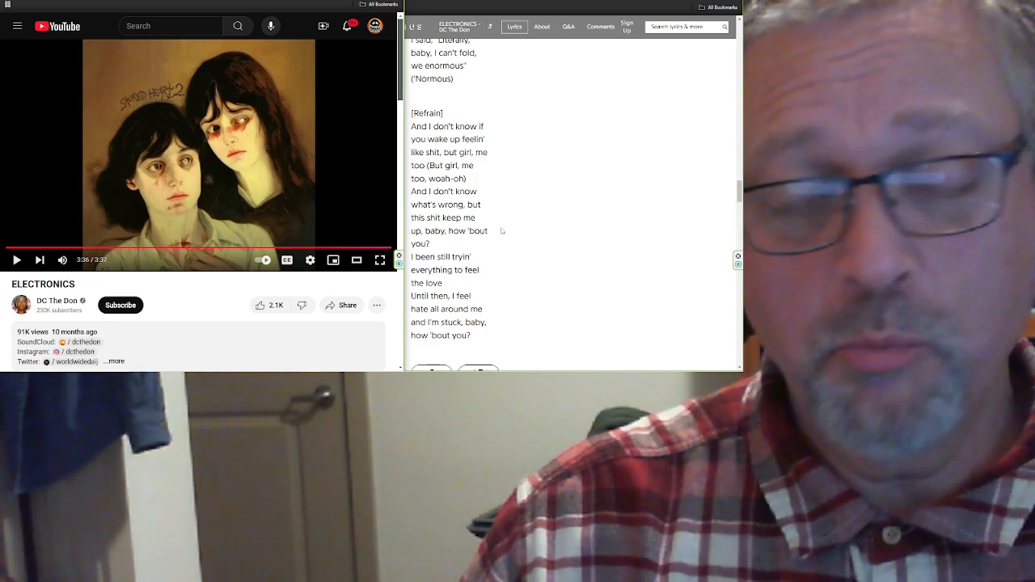
{"action": "scroll", "coordinate": [503, 235], "scroll_direction": "up", "scroll_amount": 5}
{"action": "scroll", "coordinate": [503, 235], "scroll_direction": "up", "scroll_amount": 4}
{"action": "scroll", "coordinate": [485, 227], "scroll_direction": "up", "scroll_amount": 4}
{"action": "scroll", "coordinate": [483, 225], "scroll_direction": "up", "scroll_amount": 5}
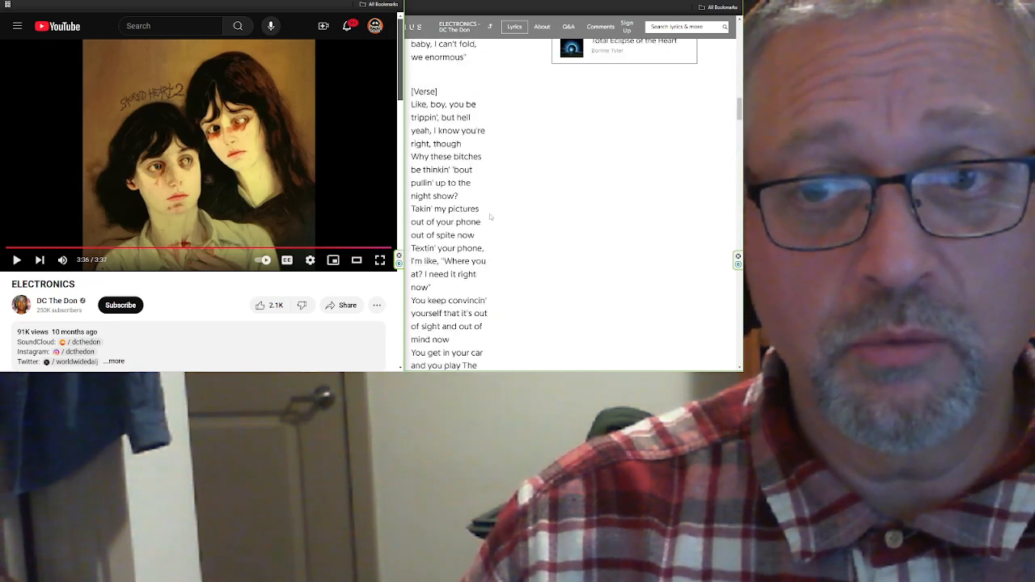
{"action": "scroll", "coordinate": [485, 223], "scroll_direction": "up", "scroll_amount": 5}
{"action": "scroll", "coordinate": [489, 218], "scroll_direction": "up", "scroll_amount": 4}
{"action": "scroll", "coordinate": [493, 216], "scroll_direction": "up", "scroll_amount": 4}
{"action": "scroll", "coordinate": [497, 215], "scroll_direction": "up", "scroll_amount": 5}
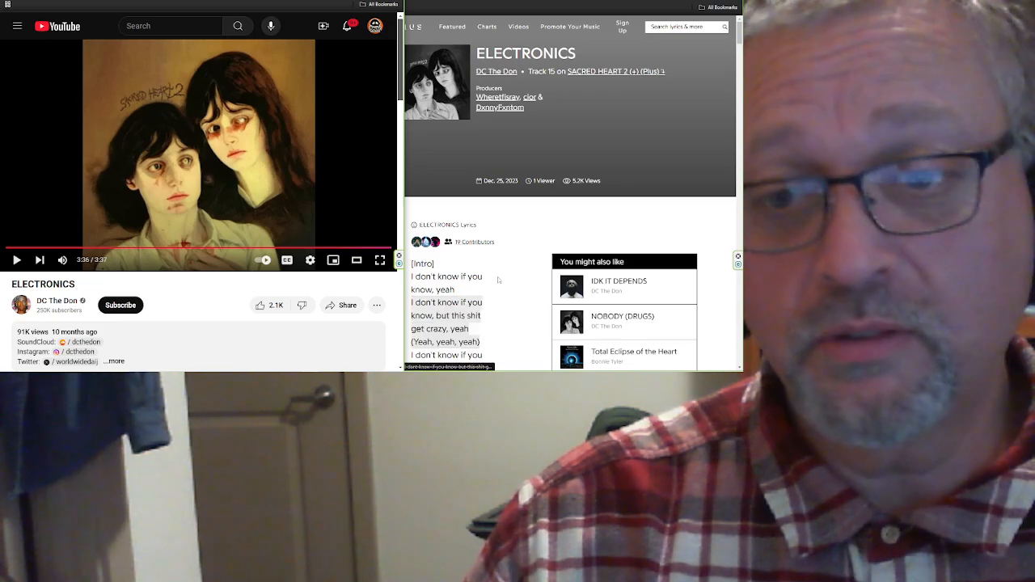
{"action": "scroll", "coordinate": [512, 259], "scroll_direction": "down", "scroll_amount": 3}
{"action": "scroll", "coordinate": [517, 243], "scroll_direction": "down", "scroll_amount": 3}
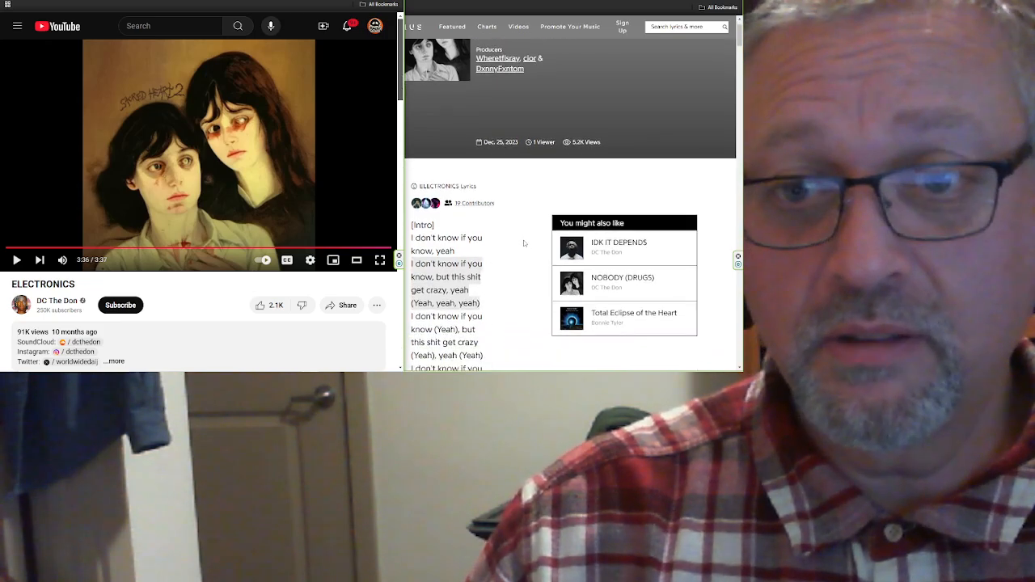
{"action": "scroll", "coordinate": [524, 239], "scroll_direction": "down", "scroll_amount": 5}
{"action": "scroll", "coordinate": [527, 237], "scroll_direction": "down", "scroll_amount": 3}
{"action": "scroll", "coordinate": [527, 237], "scroll_direction": "up", "scroll_amount": 5}
{"action": "scroll", "coordinate": [522, 235], "scroll_direction": "up", "scroll_amount": 5}
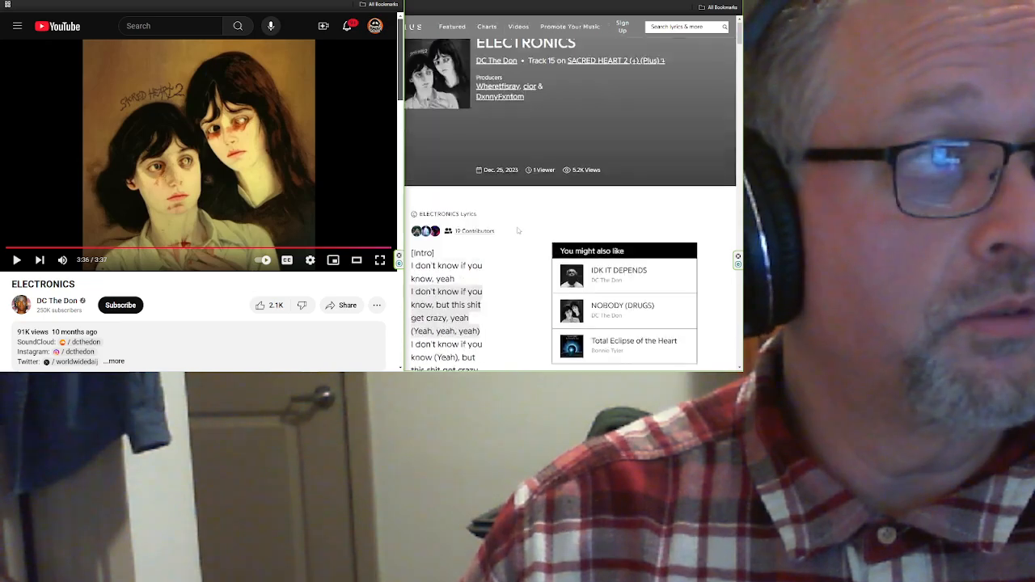
{"action": "scroll", "coordinate": [517, 233], "scroll_direction": "up", "scroll_amount": 2}
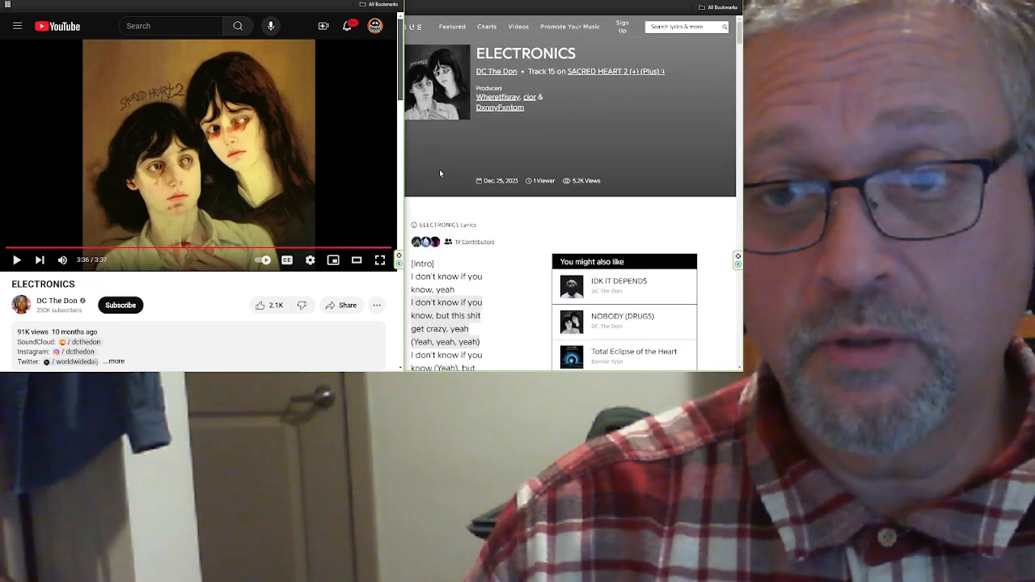